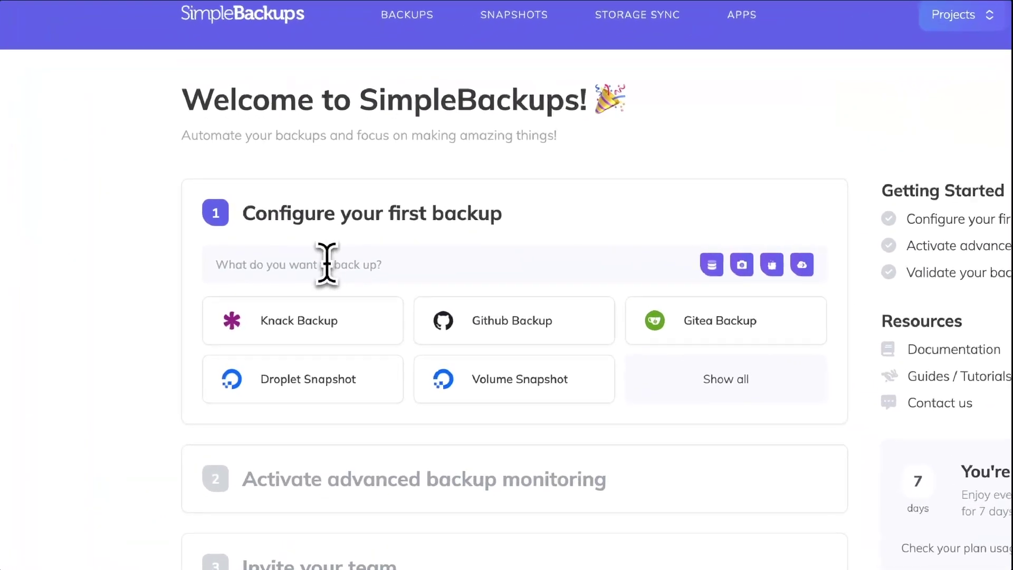
# Step: Search 'File' among backup types and start a new Files Backup
pyautogui.click(276, 264)
pyautogui.write('File')
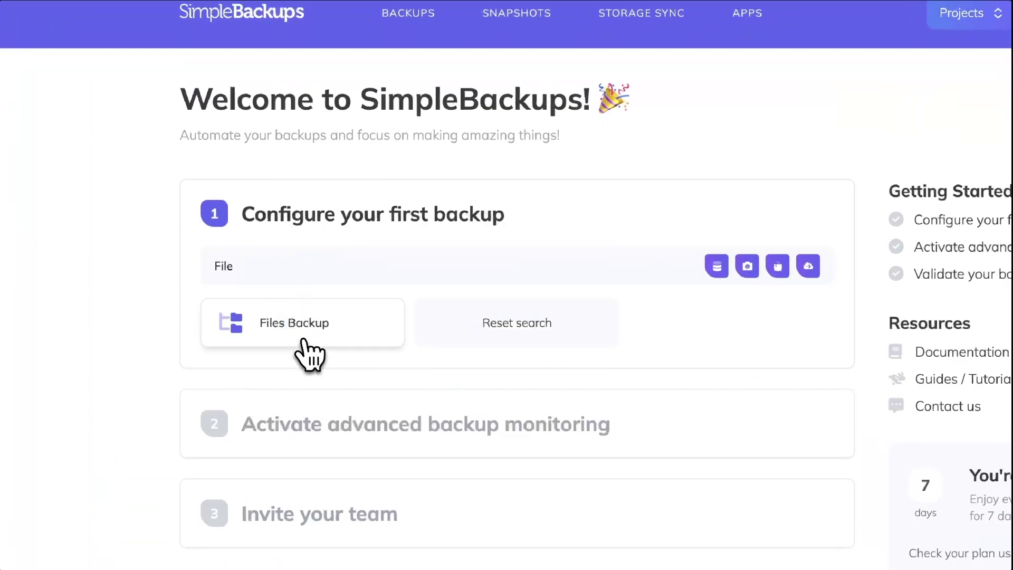
pyautogui.click(304, 343)
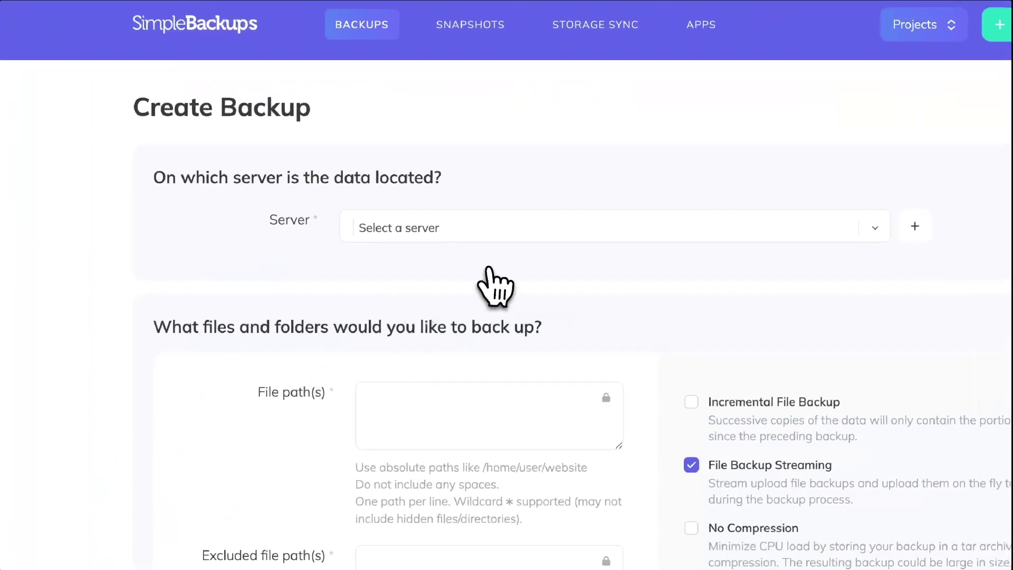
# Step: Add a new server with the Automated (SSH Key) method and copy its connect command
pyautogui.click(677, 284)
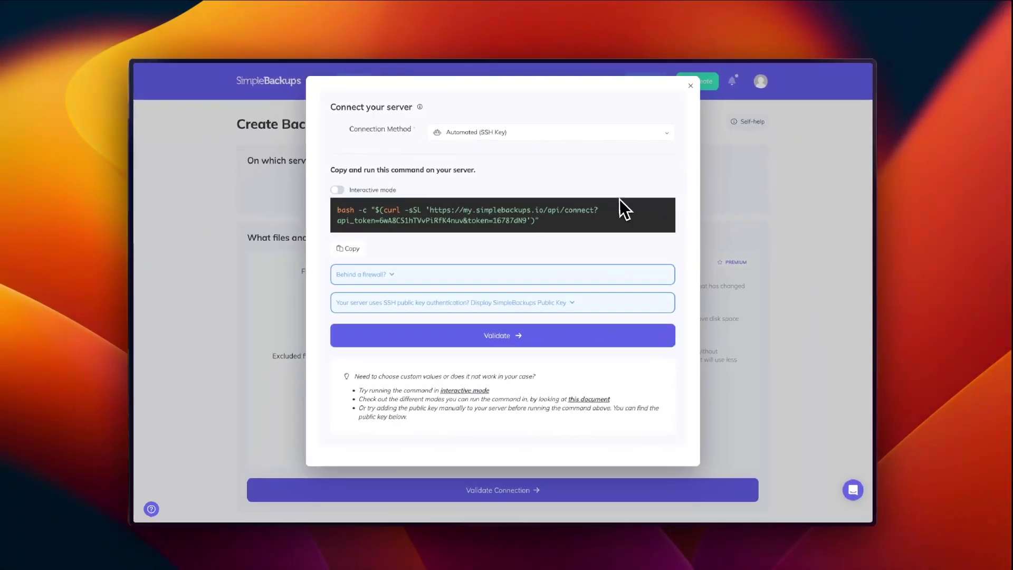
pyautogui.click(441, 181)
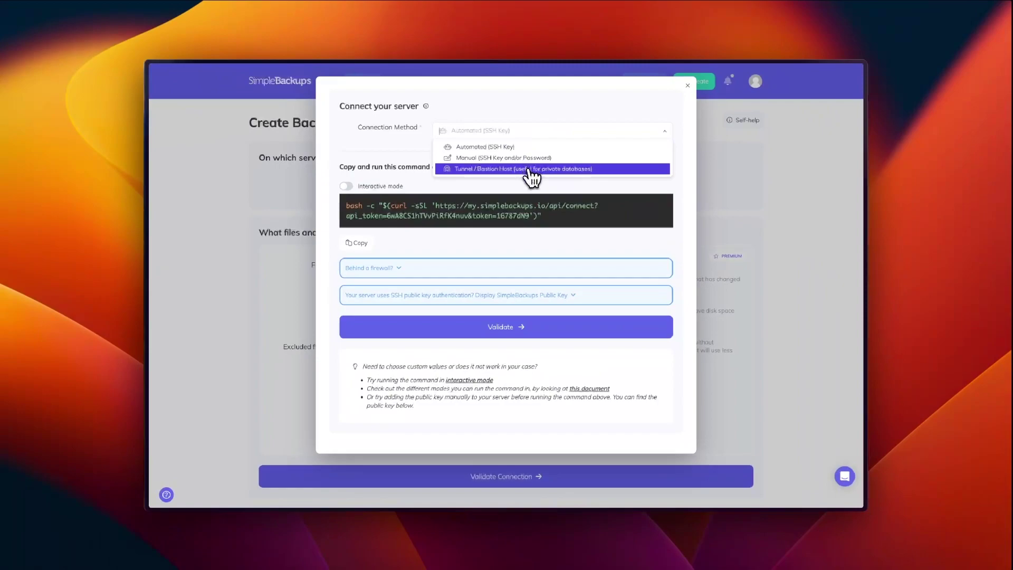
pyautogui.click(534, 147)
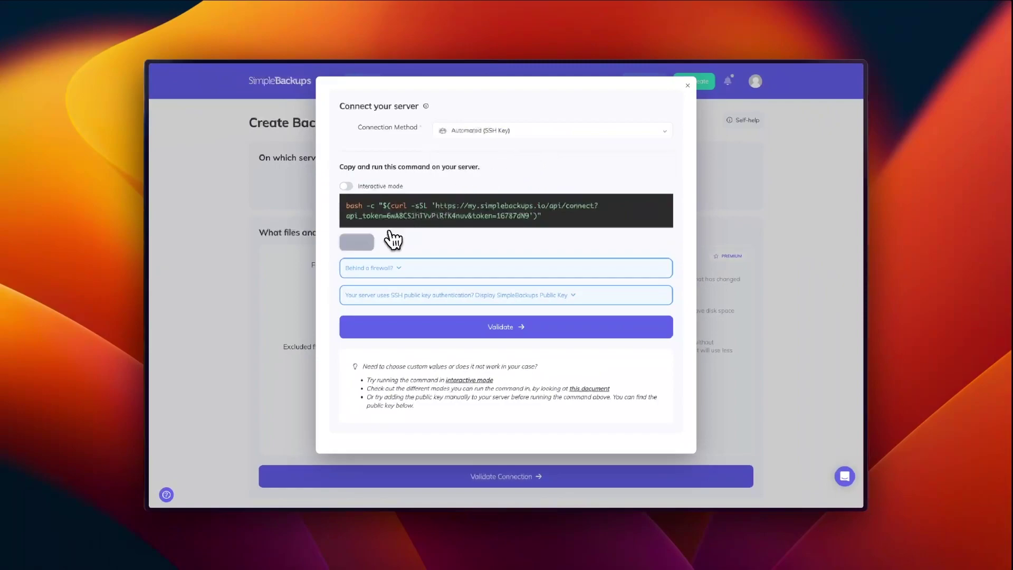
pyautogui.click(367, 244)
# Step: Open Terminal, ssh into the Ubuntu server, and run the pasted SimpleBackups connect command
pyautogui.press('super+space')
pyautogui.write('t')
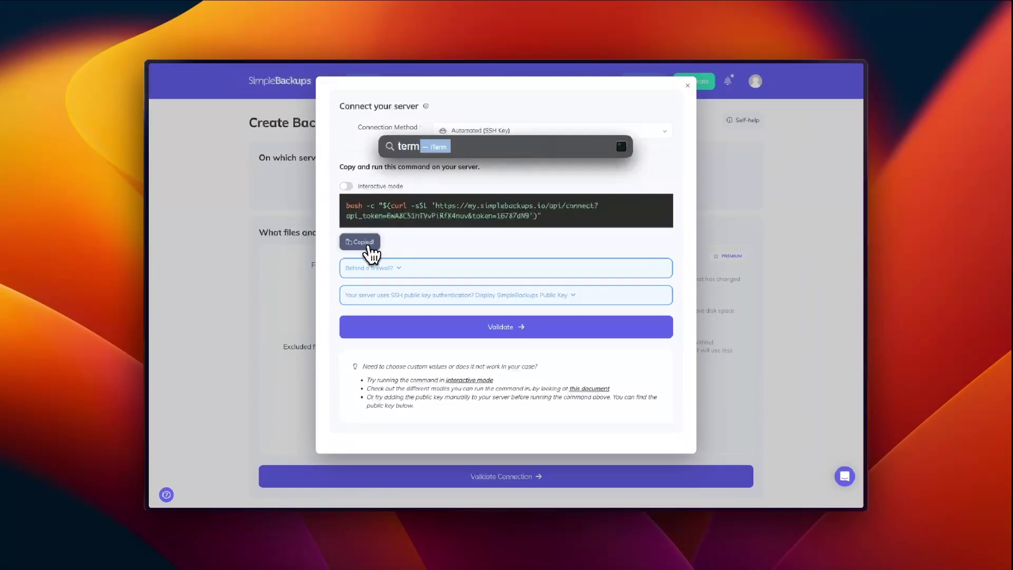
pyautogui.press('Return')
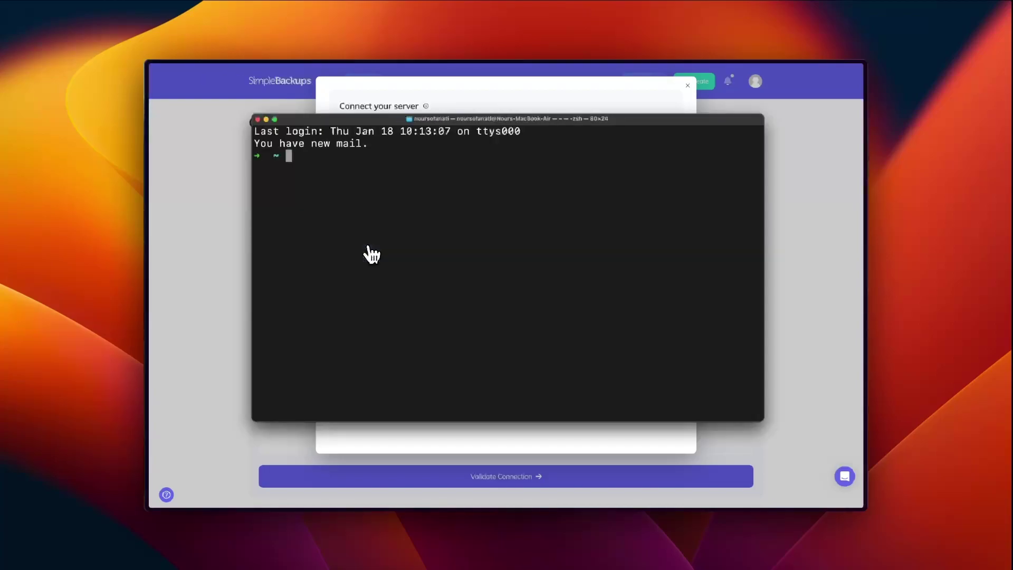
pyautogui.press('super+v')
pyautogui.press('Return')
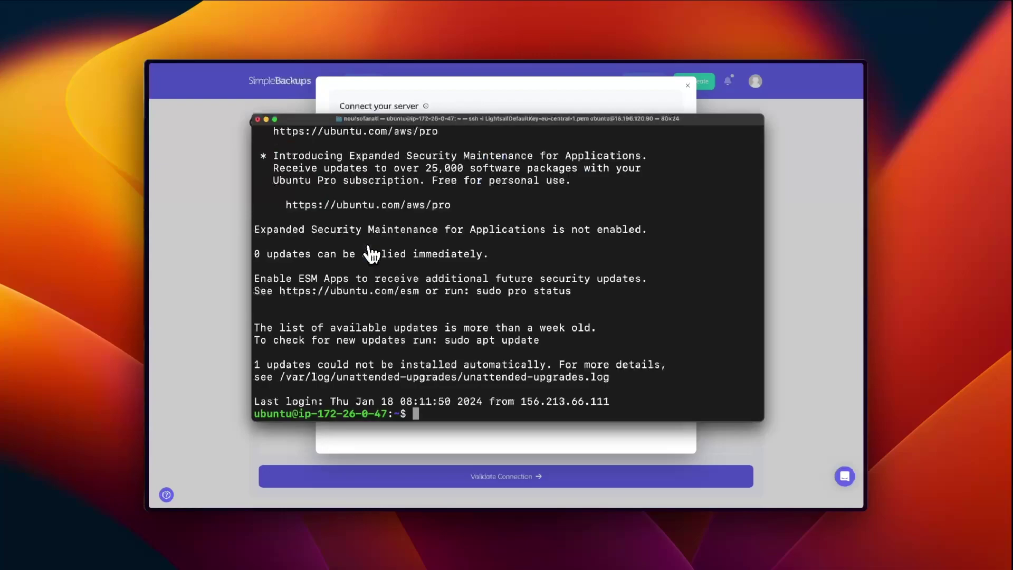
pyautogui.press('super+v')
pyautogui.press('Return')
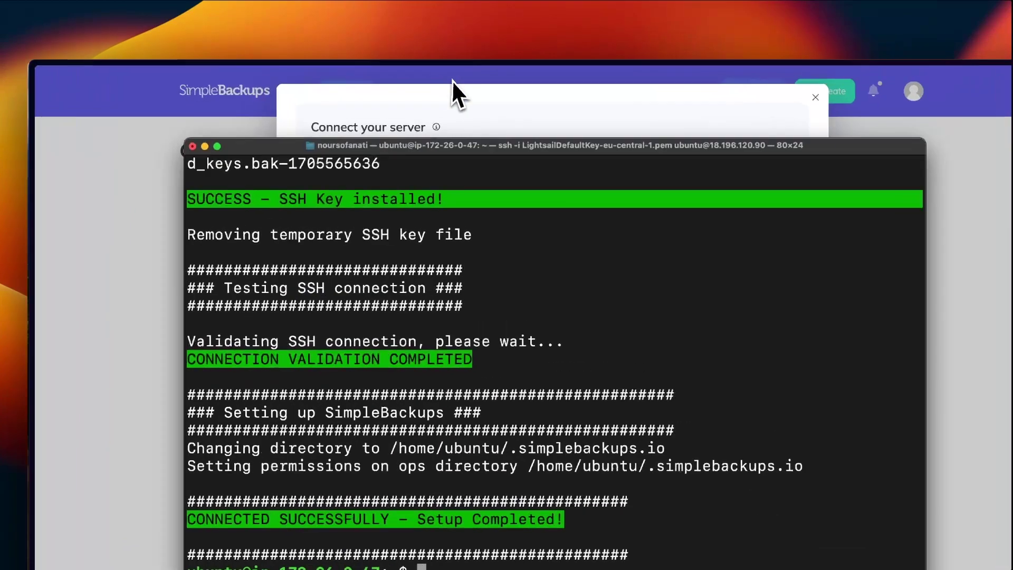
# Step: Validate server ip-172-26-0-47, enter /home/ubuntu as the file path, and validate the connection
pyautogui.click(460, 101)
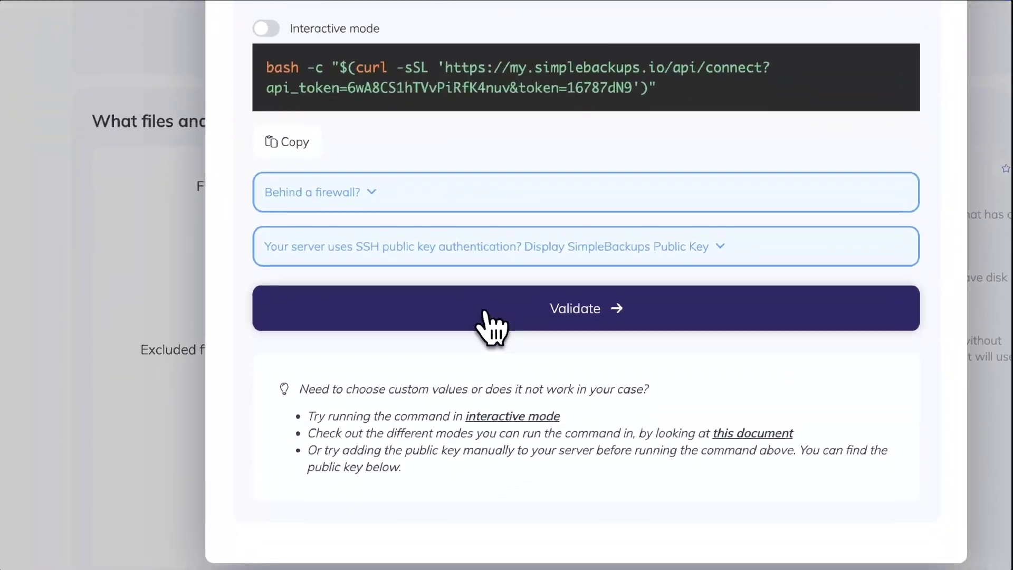
pyautogui.click(493, 365)
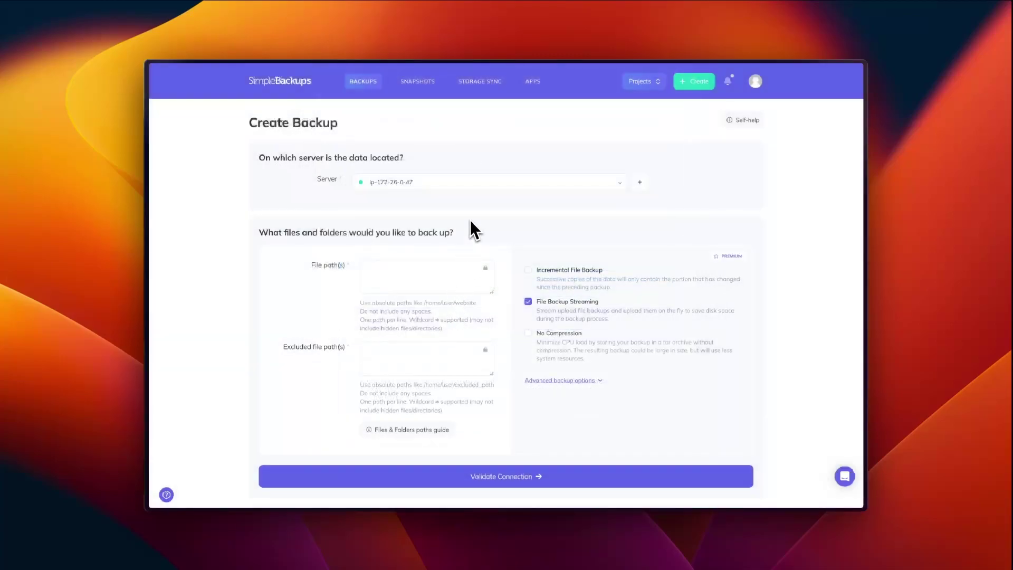
pyautogui.click(432, 269)
pyautogui.write('/hom')
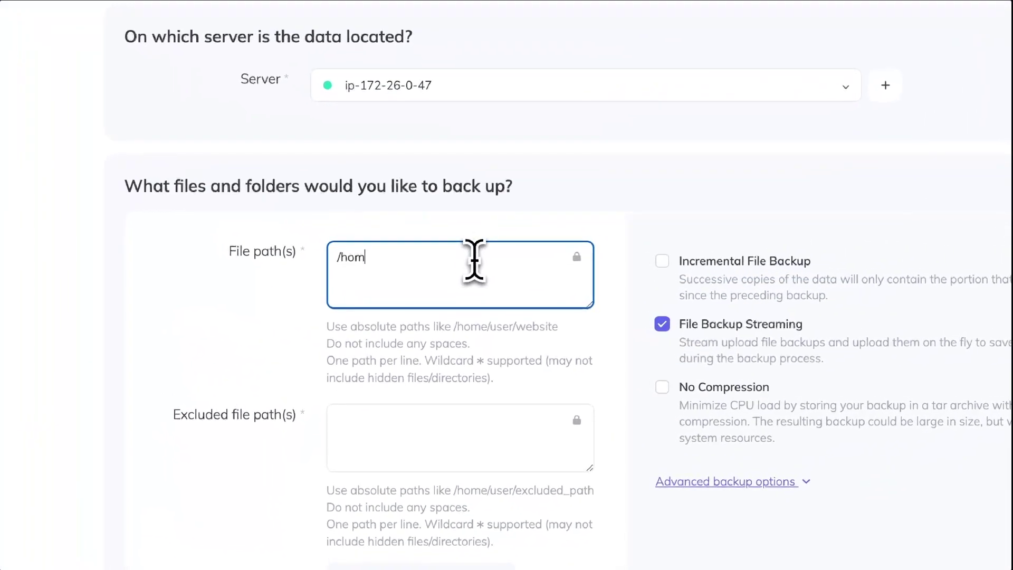
pyautogui.write('e/ubuntu')
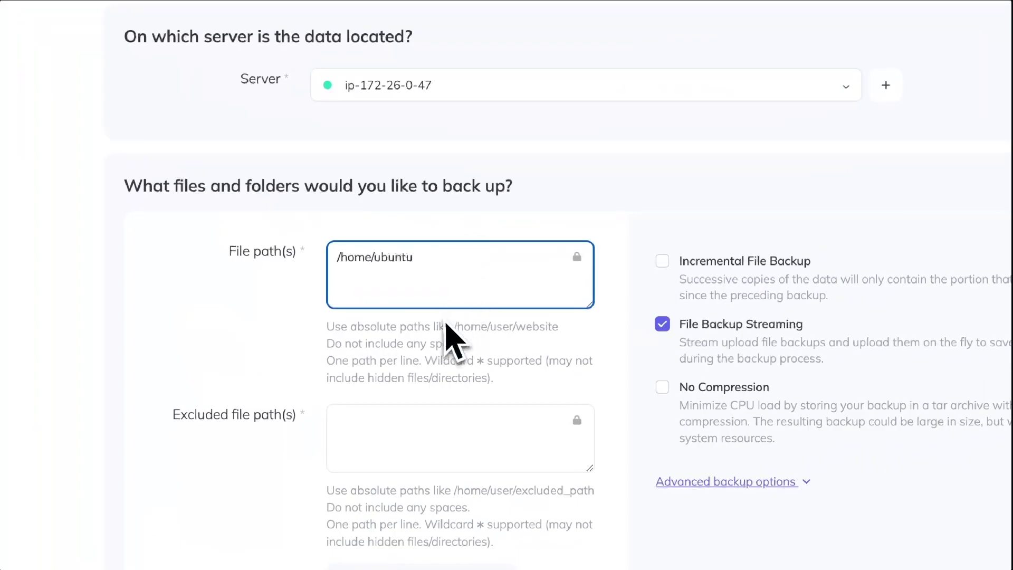
pyautogui.click(446, 389)
pyautogui.scroll(-3, 417, 325)
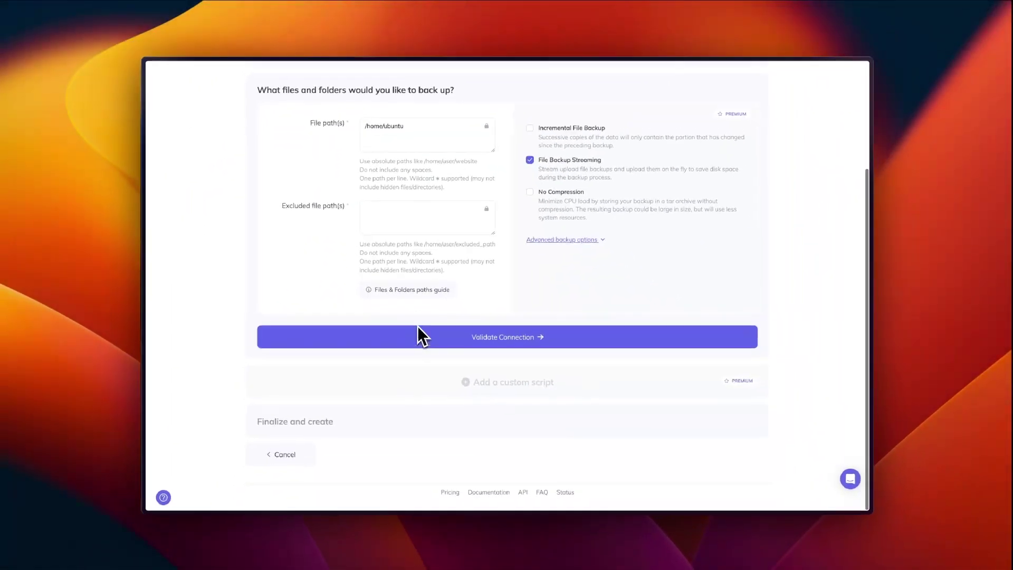
pyautogui.click(418, 327)
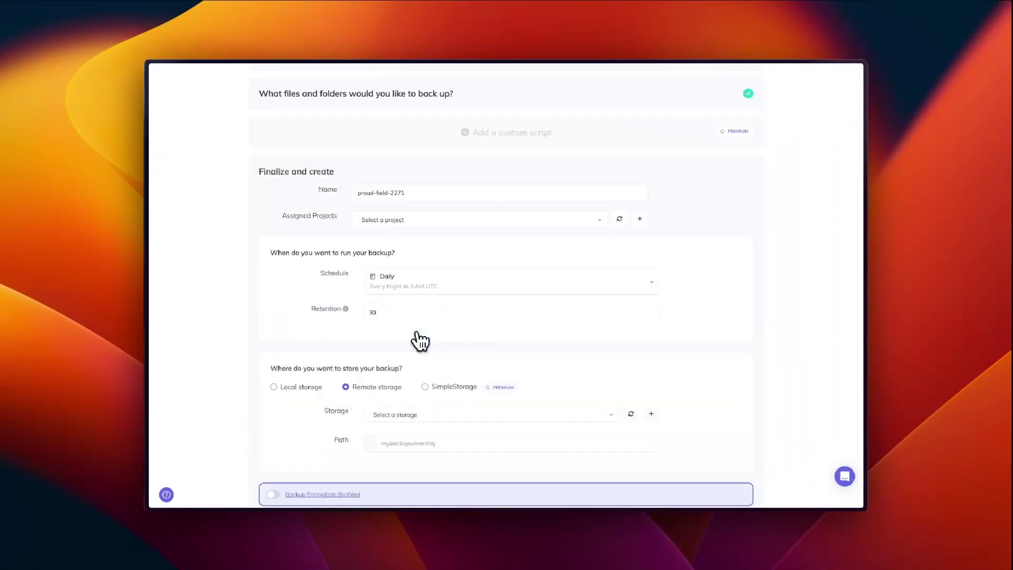
# Step: Set retention to 5 copies and keep the Daily schedule
pyautogui.scroll(-3, 420, 340)
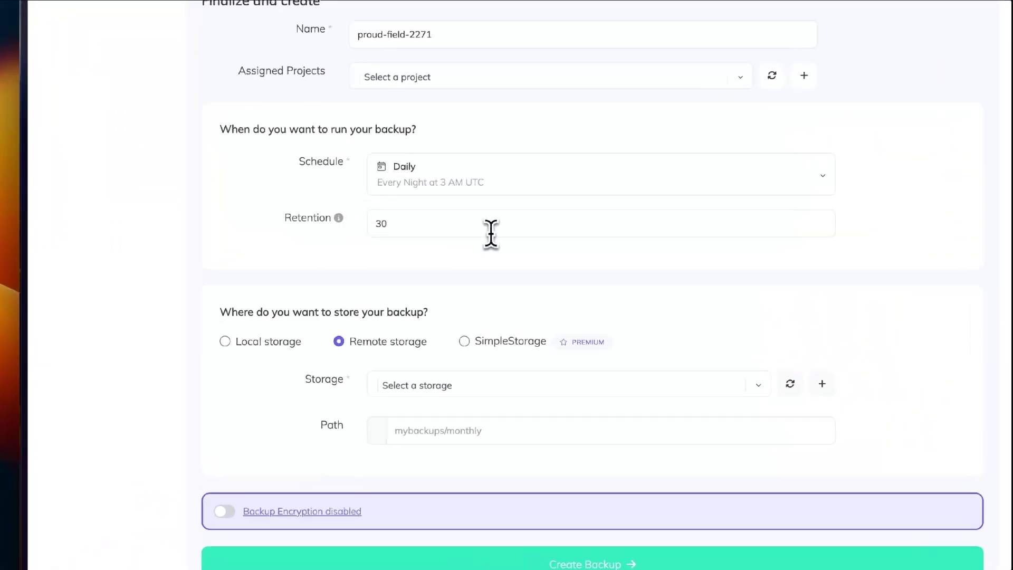
pyautogui.doubleClick(441, 216)
pyautogui.write('5')
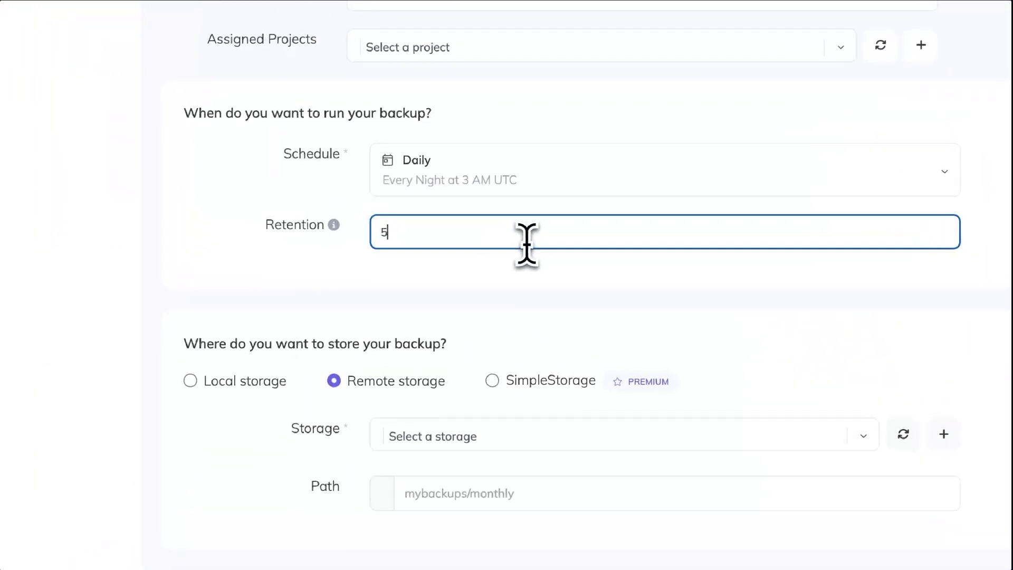
pyautogui.click(532, 168)
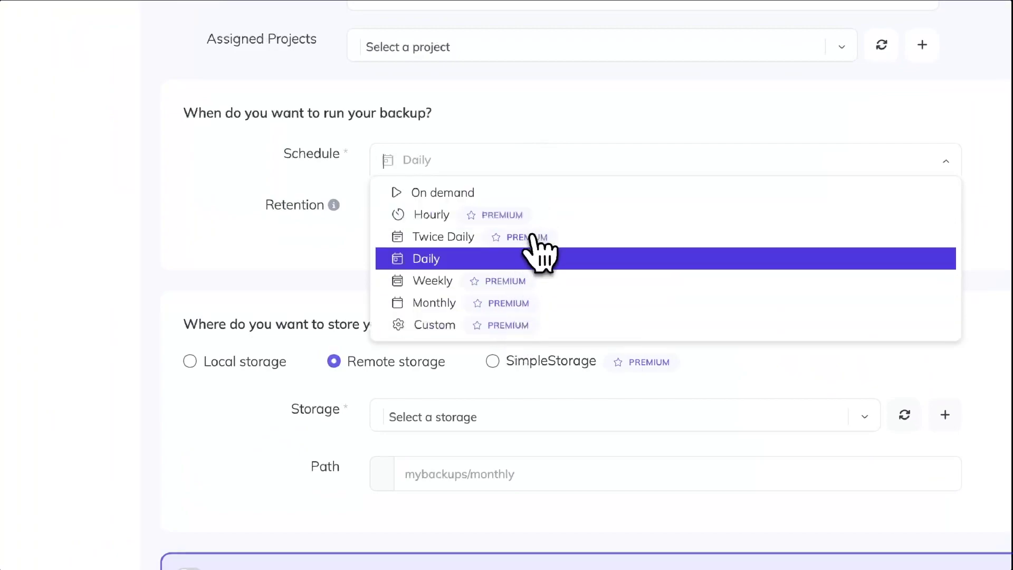
pyautogui.click(528, 258)
# Step: Choose SimpleStorage (Europe) as the backup destination instead of adding a new storage
pyautogui.scroll(-1, 527, 255)
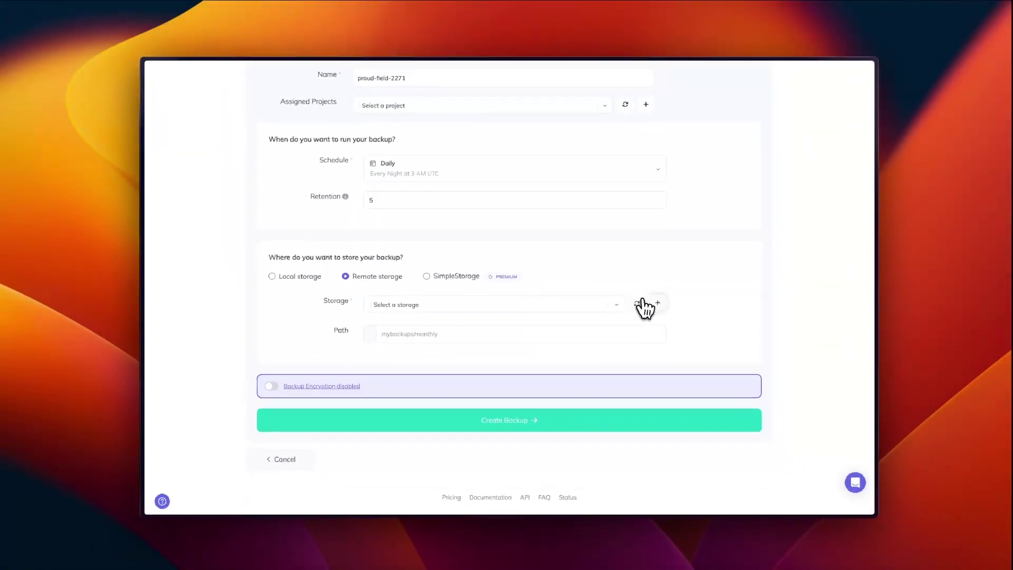
pyautogui.click(945, 411)
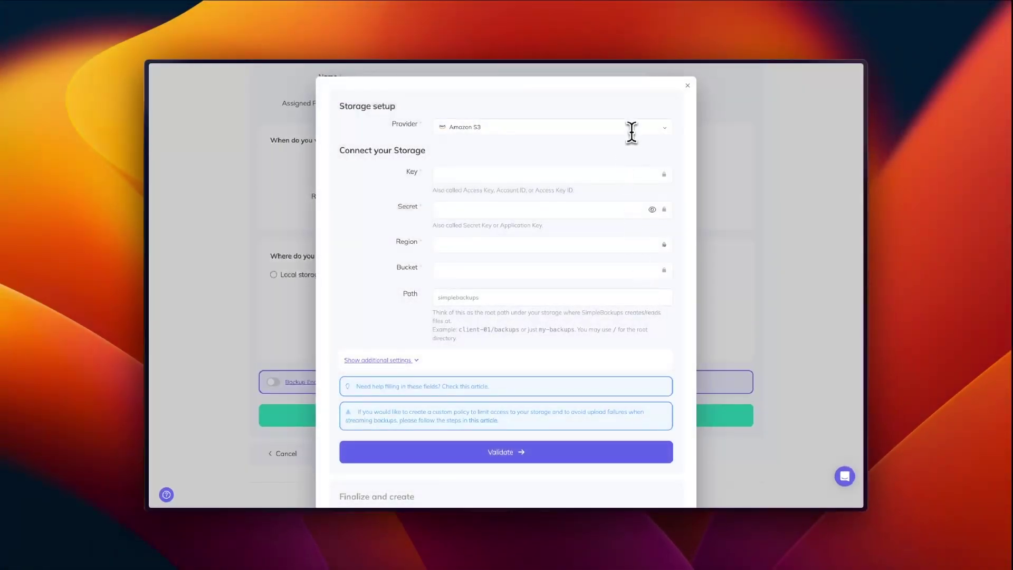
pyautogui.click(631, 132)
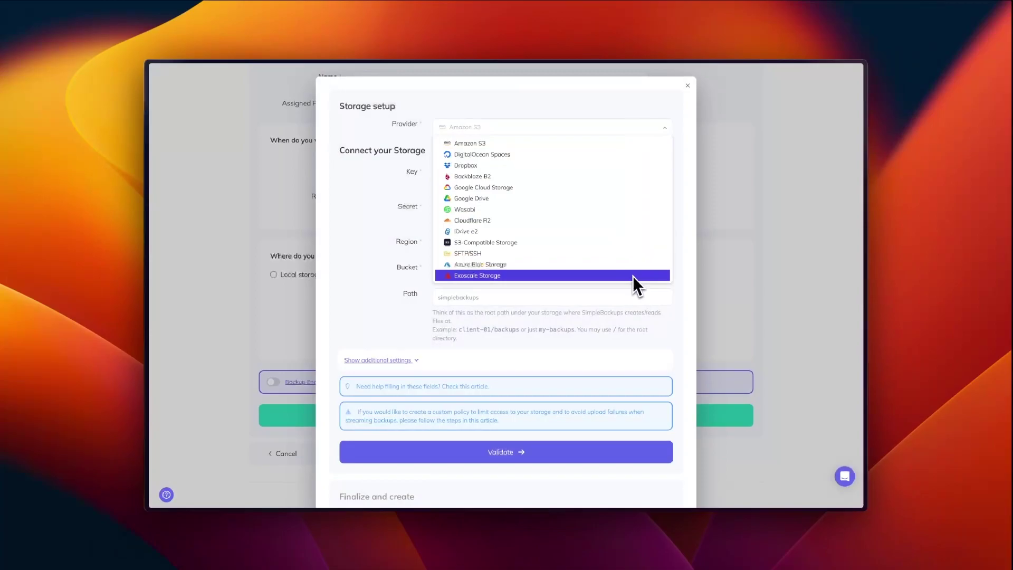
pyautogui.click(692, 103)
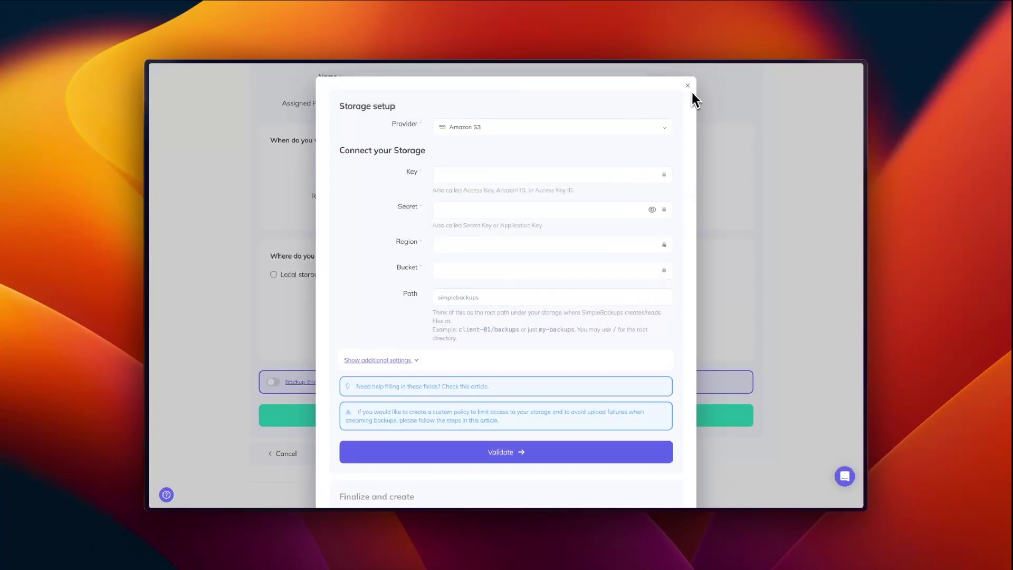
pyautogui.click(688, 86)
pyautogui.click(448, 266)
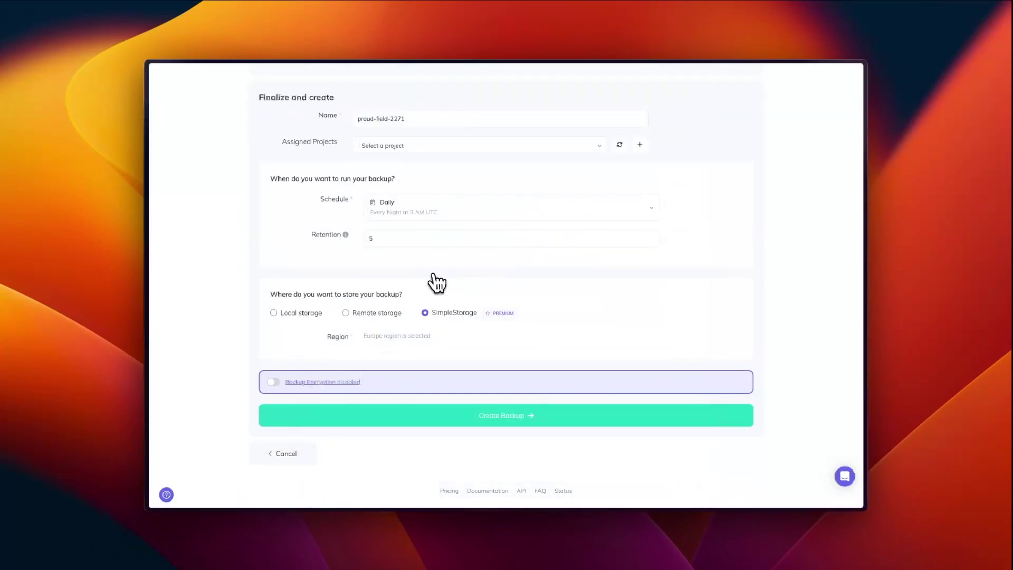
# Step: Create the proud-field-2271 backup and trigger a manual Run now
pyautogui.click(339, 424)
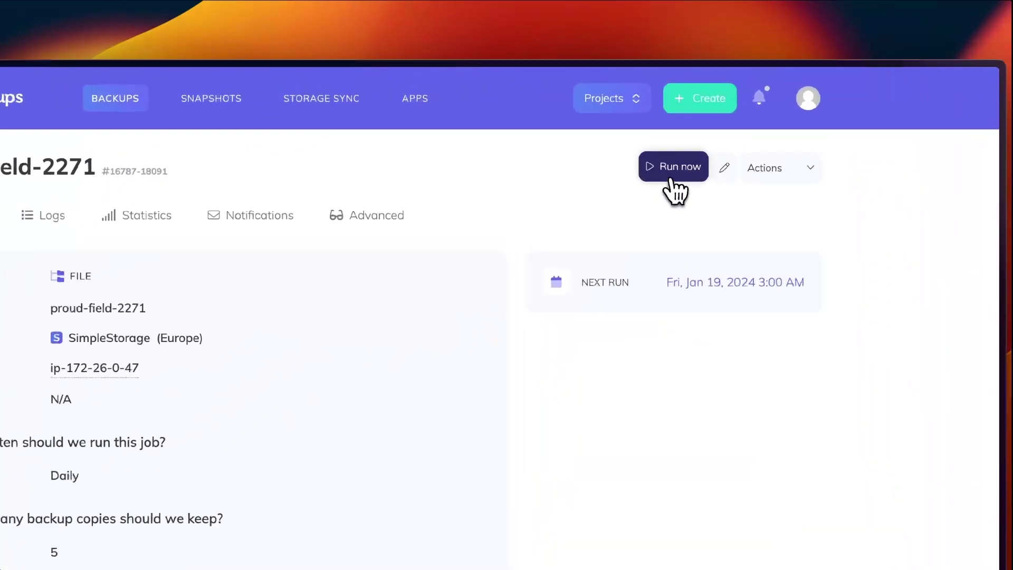
pyautogui.click(680, 120)
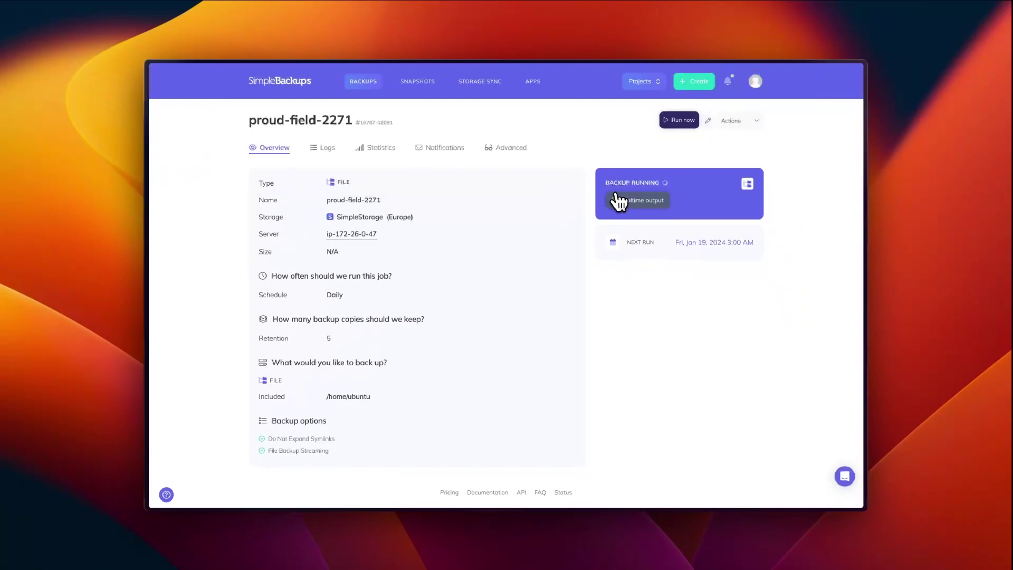
# Step: Review the run's realtime console output, then close the details once it shows Backup Success
pyautogui.click(618, 199)
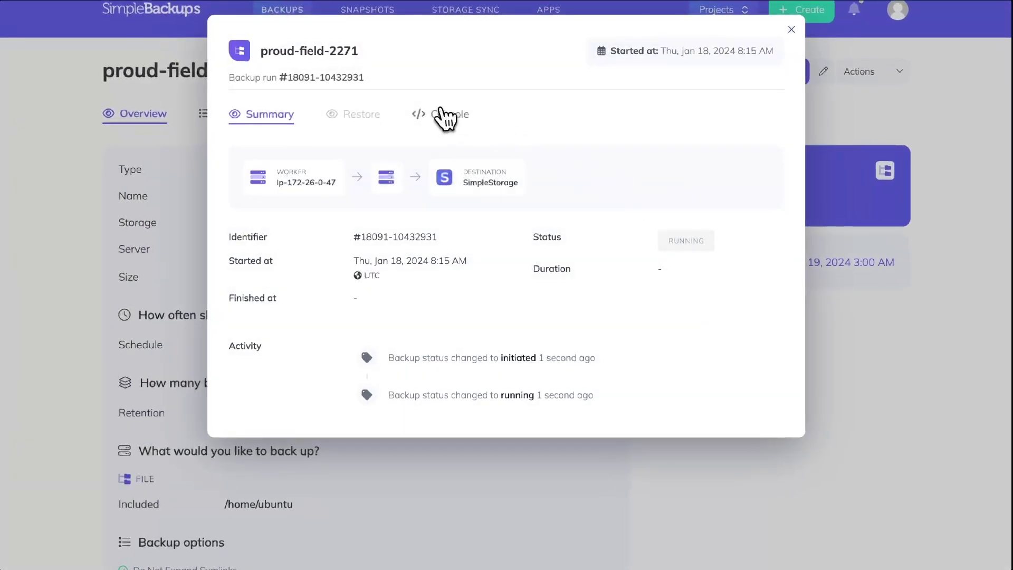
pyautogui.click(443, 110)
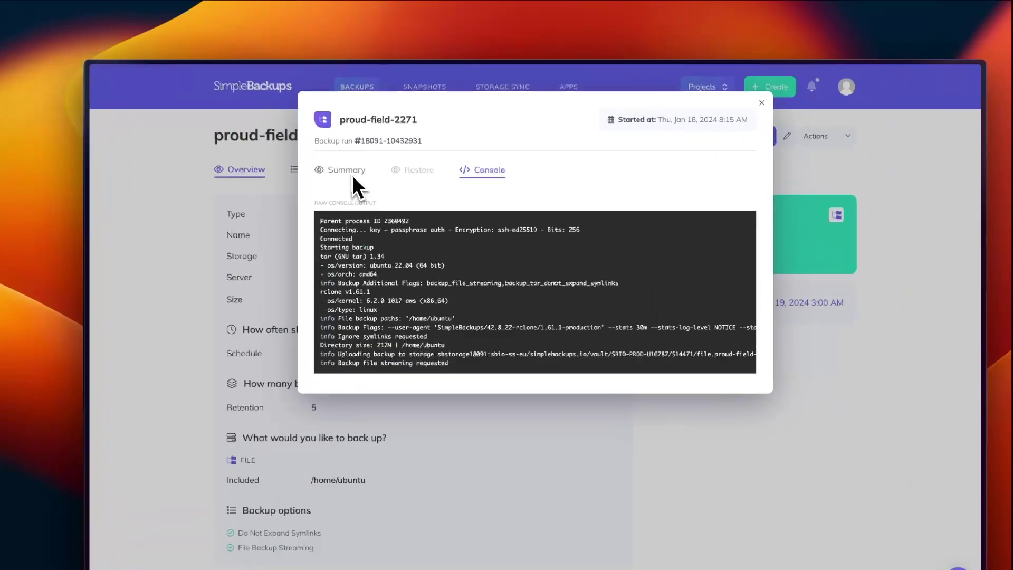
pyautogui.click(352, 148)
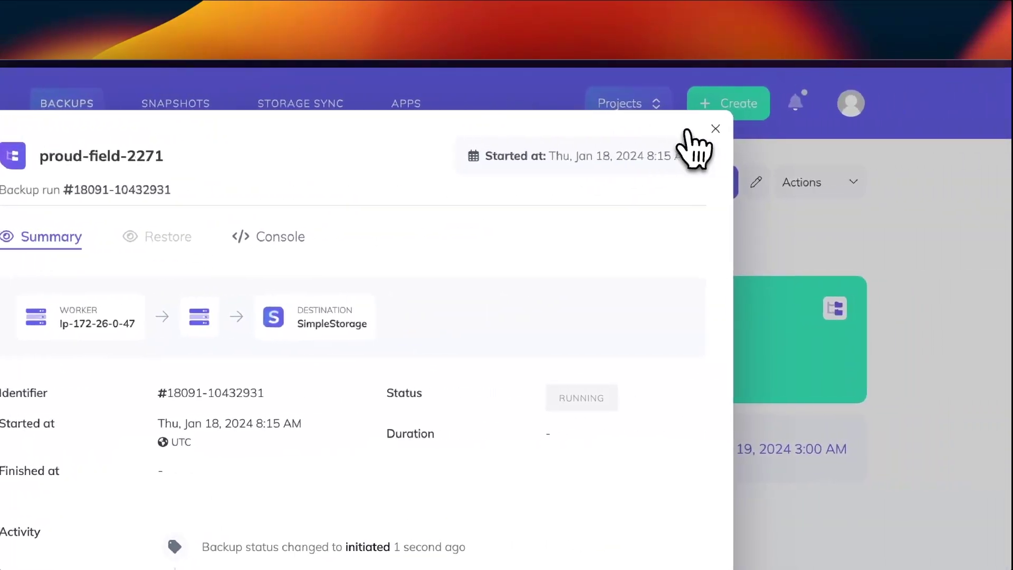
pyautogui.click(715, 129)
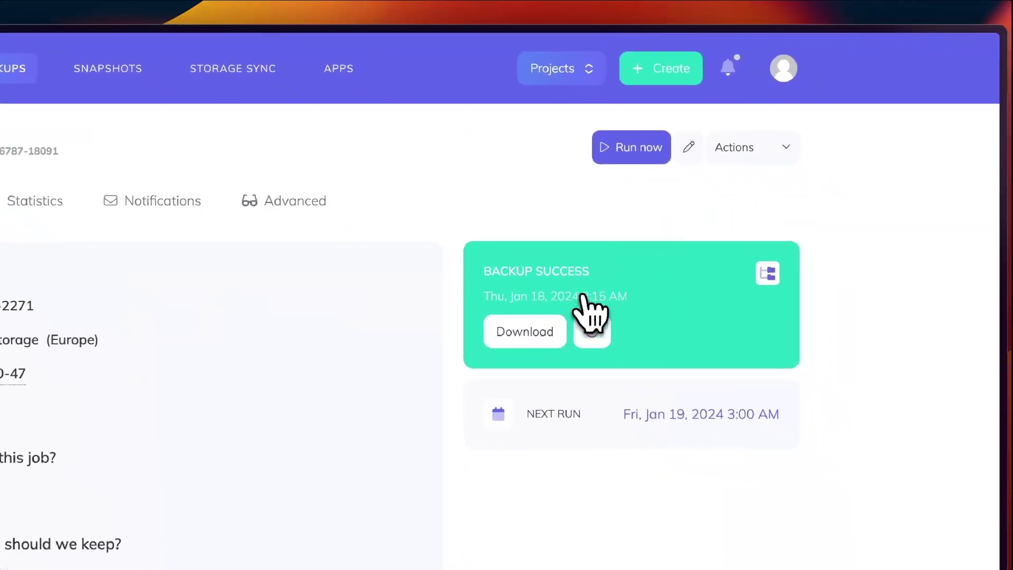
# Step: Generate a signed download link from the latest run's Restore tab and close the run details
pyautogui.click(592, 331)
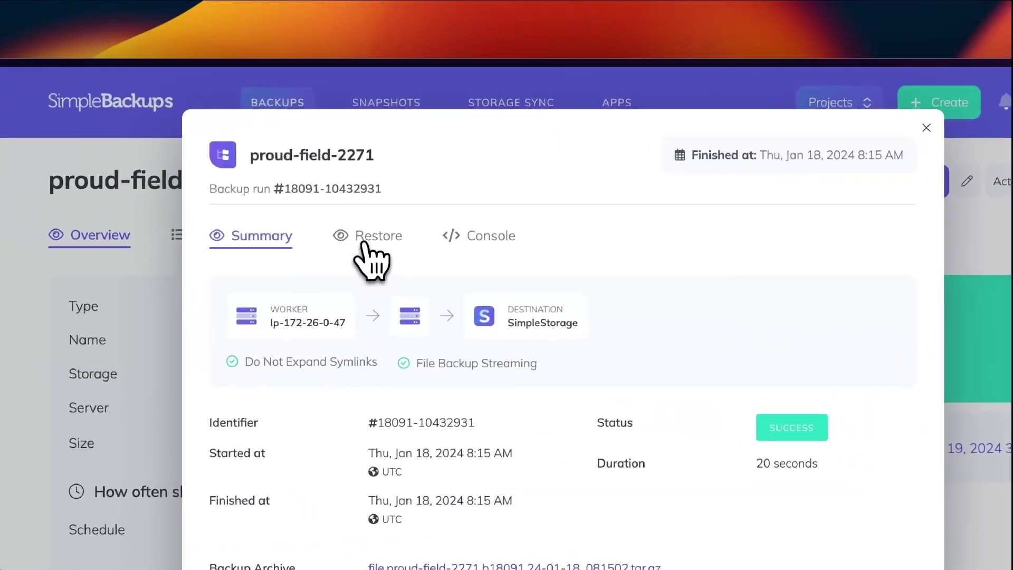
pyautogui.click(365, 240)
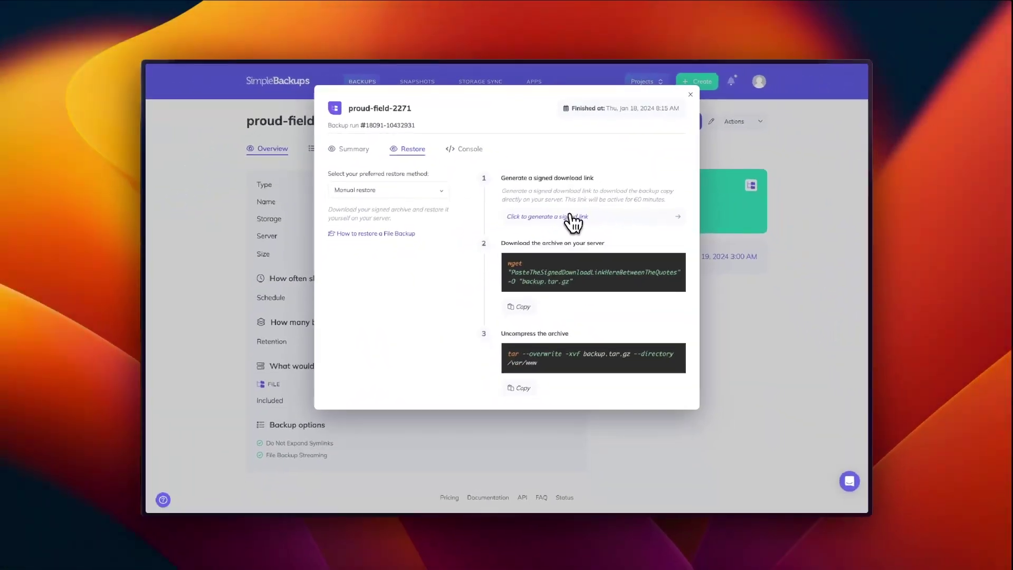
pyautogui.click(571, 222)
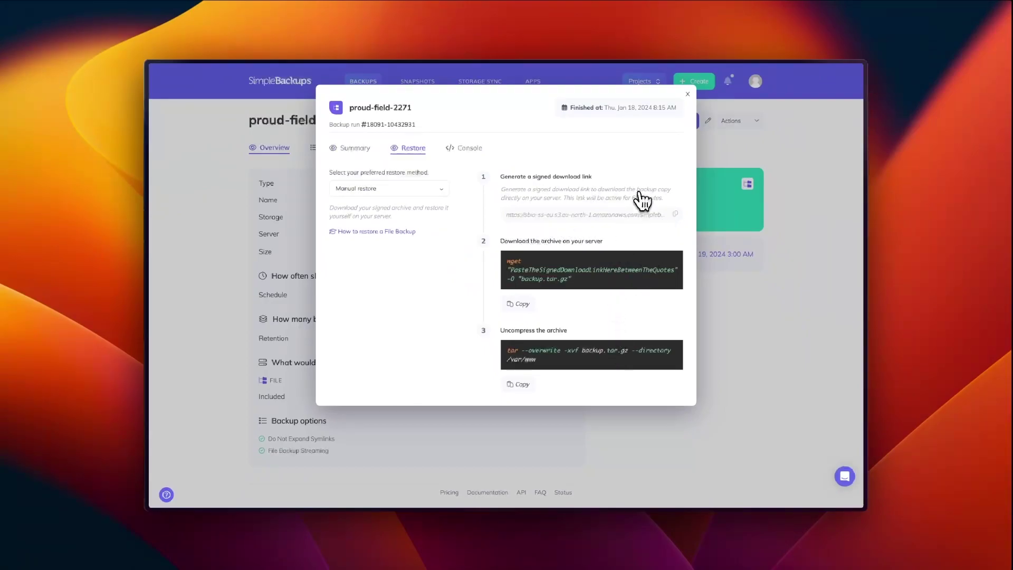
pyautogui.click(690, 93)
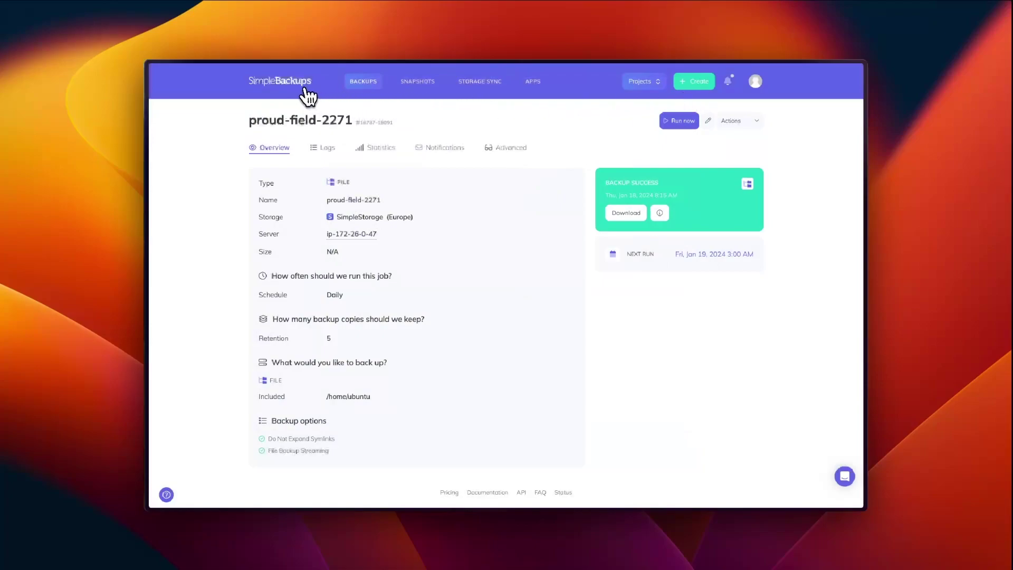
pyautogui.click(710, 82)
# Step: Start a new MySQL database backup running on own server ip-172-26-0-47
pyautogui.click(708, 110)
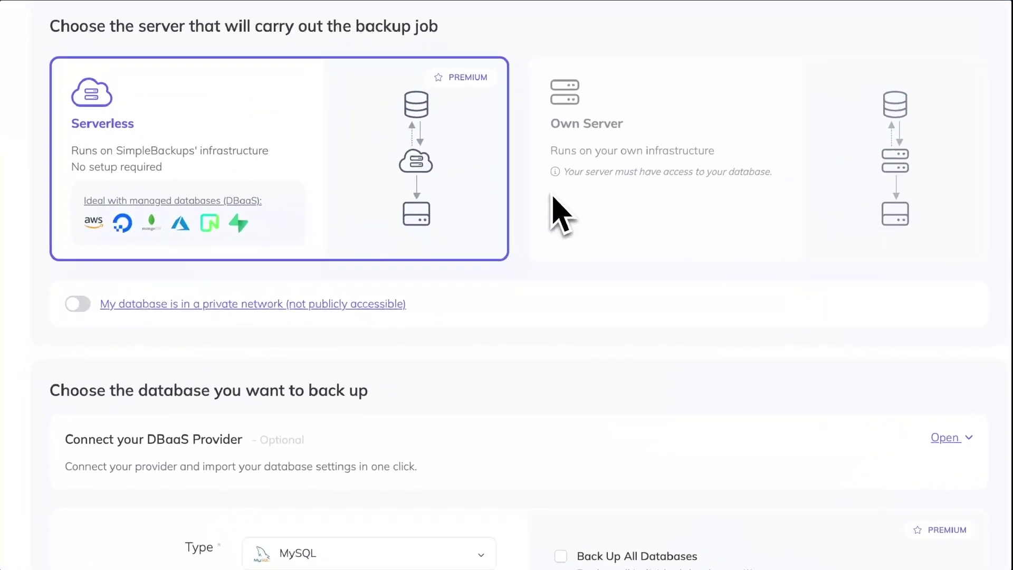
pyautogui.click(526, 236)
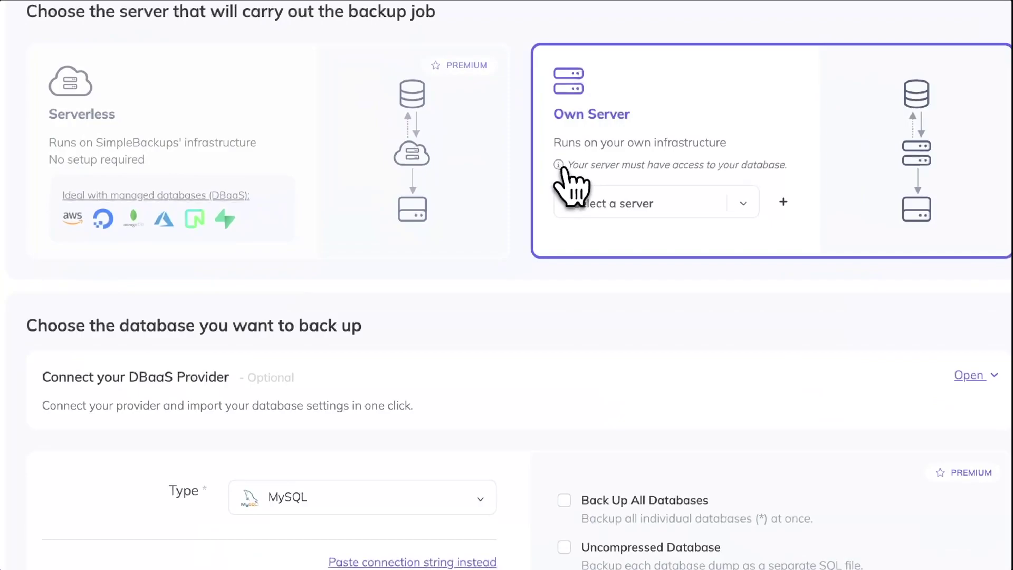
pyautogui.click(581, 200)
pyautogui.click(630, 232)
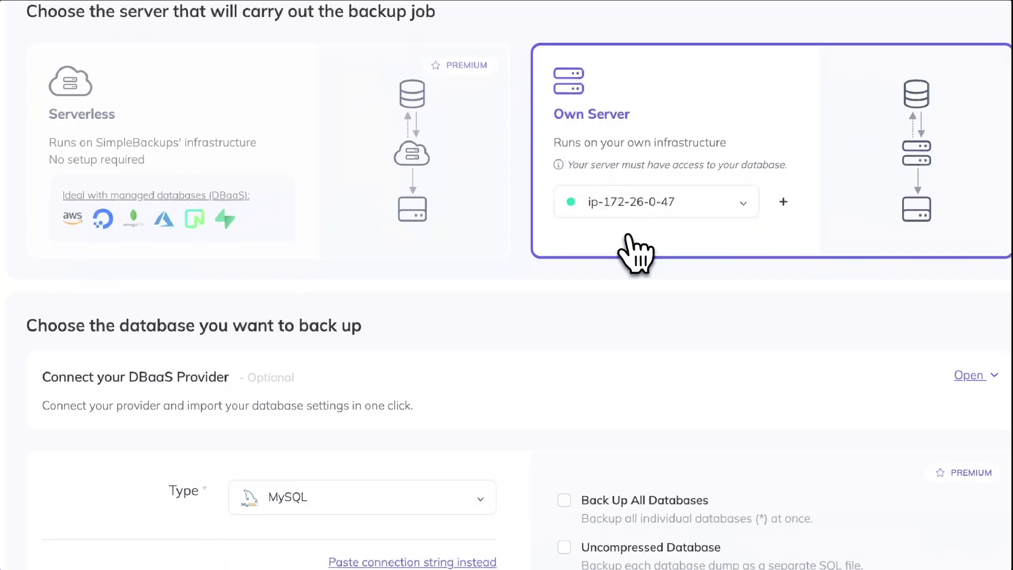
pyautogui.scroll(-5, 480, 409)
# Step: Enter user root and the database password, load databases, and select application
pyautogui.click(395, 402)
pyautogui.write('ro')
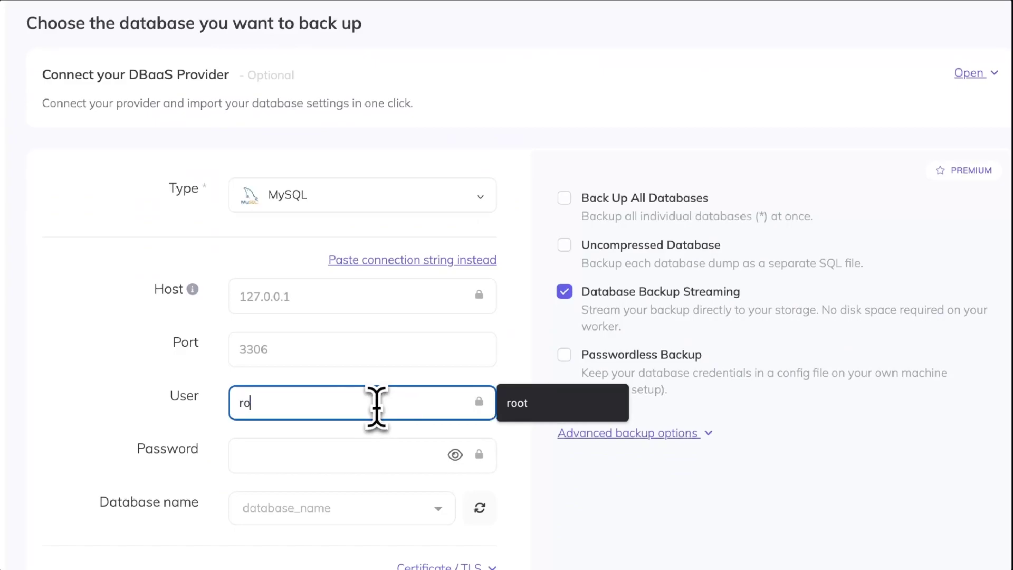
pyautogui.write('ot')
pyautogui.press('Tab')
pyautogui.write('pas')
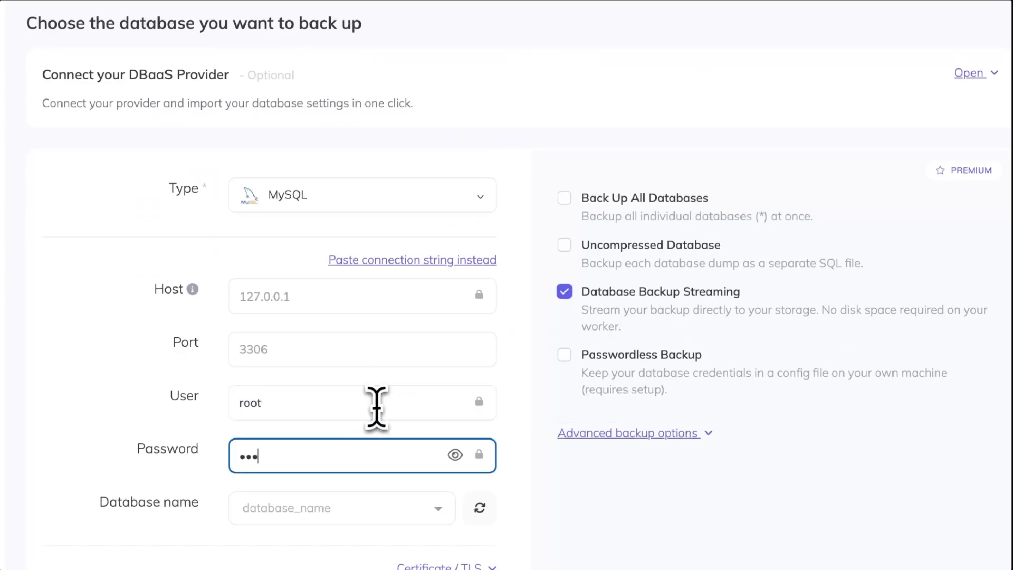
pyautogui.write('sword')
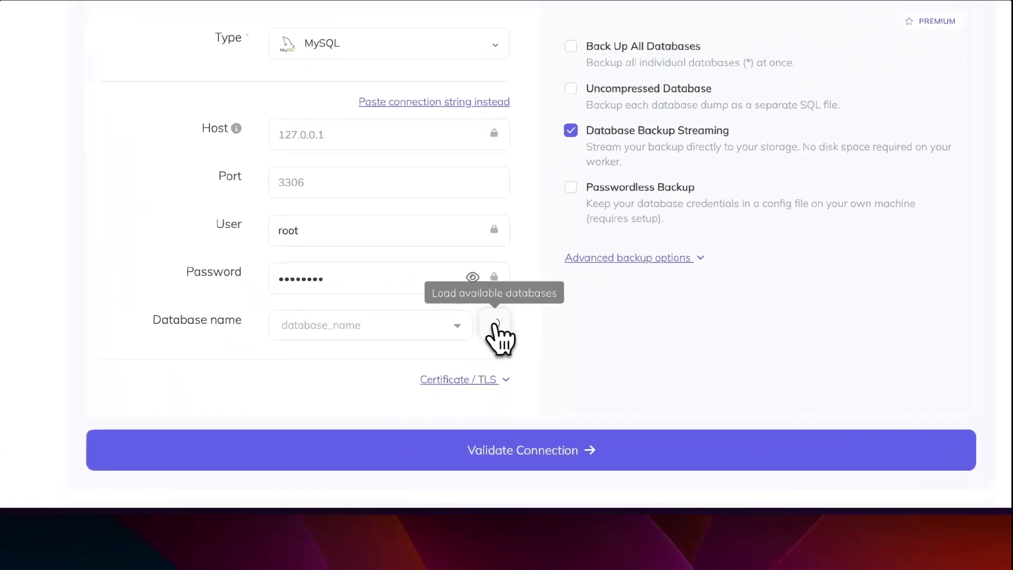
pyautogui.click(486, 406)
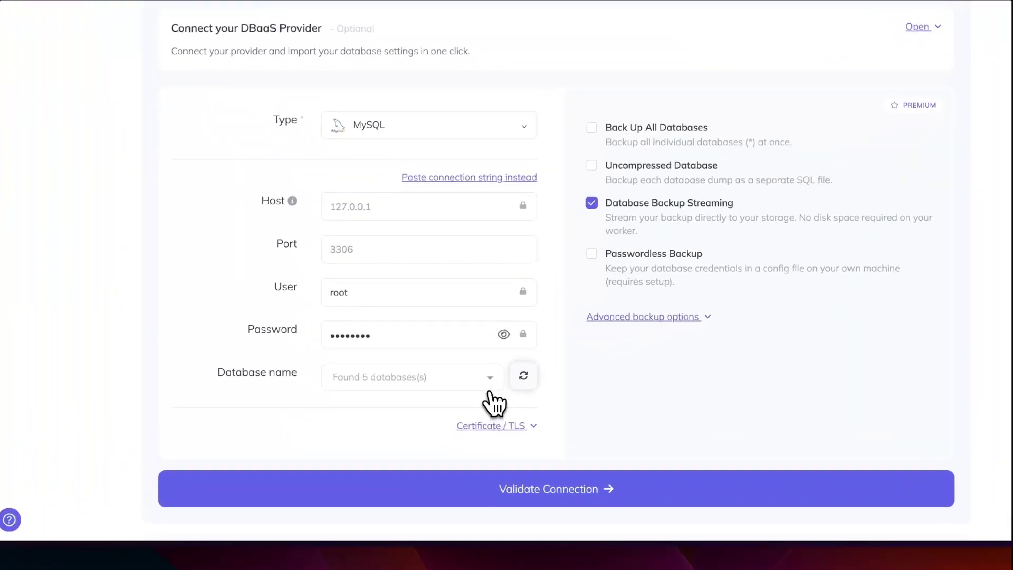
pyautogui.click(464, 412)
pyautogui.click(510, 216)
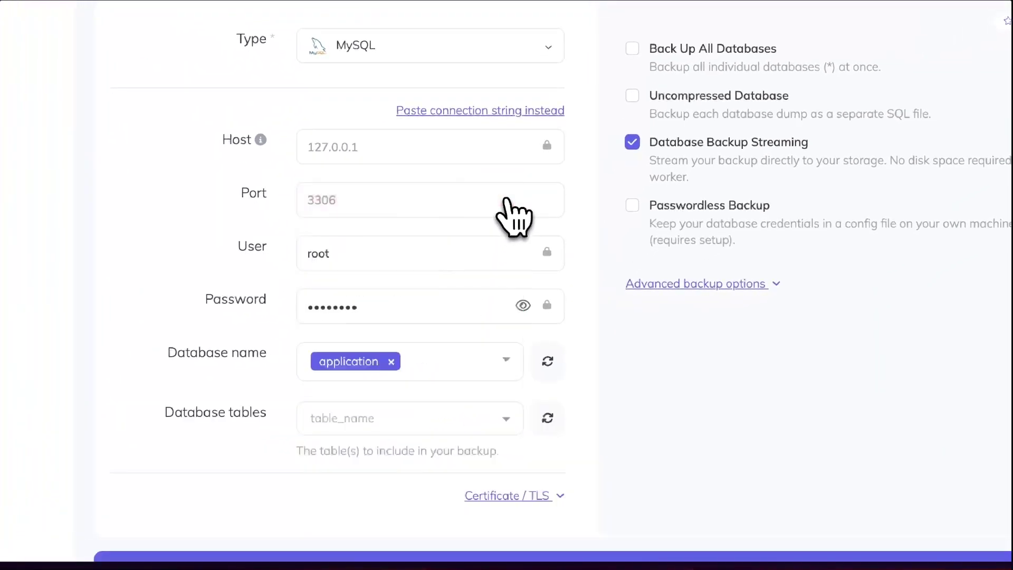
pyautogui.scroll(-6, 491, 294)
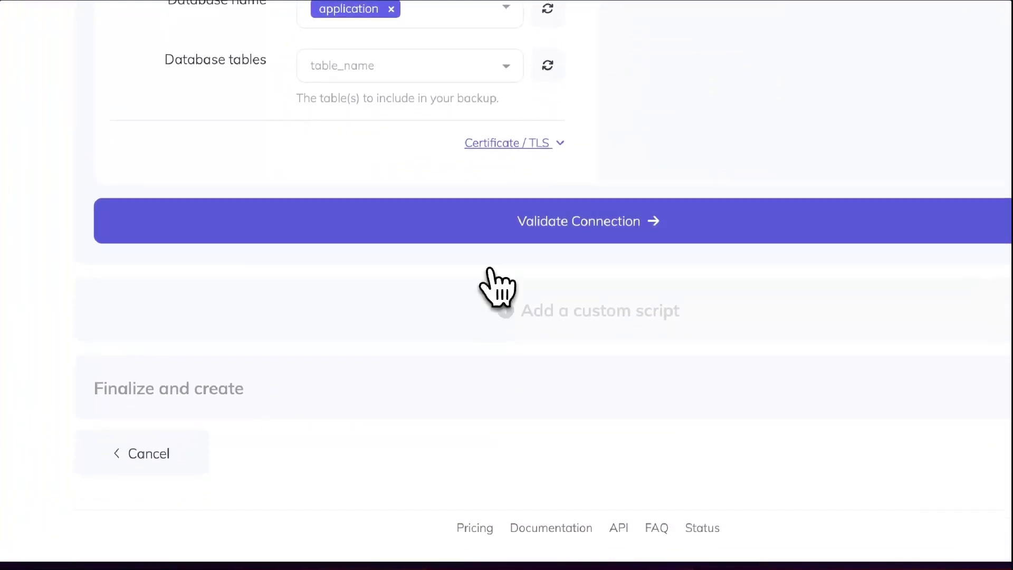
# Step: Validate the connection, name the backup 'production database', pick SimpleStorage, and create it
pyautogui.click(502, 235)
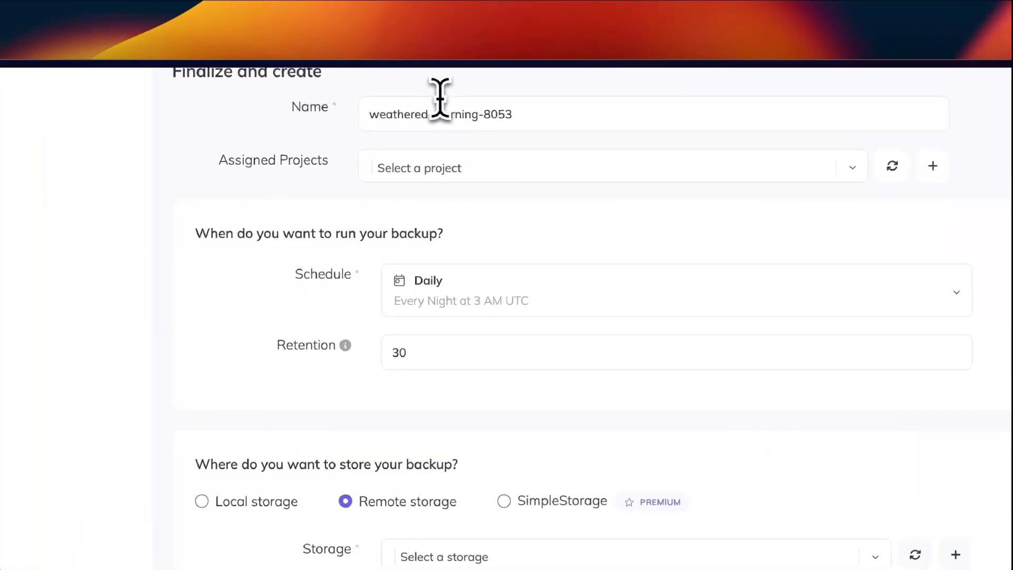
pyautogui.click(394, 87)
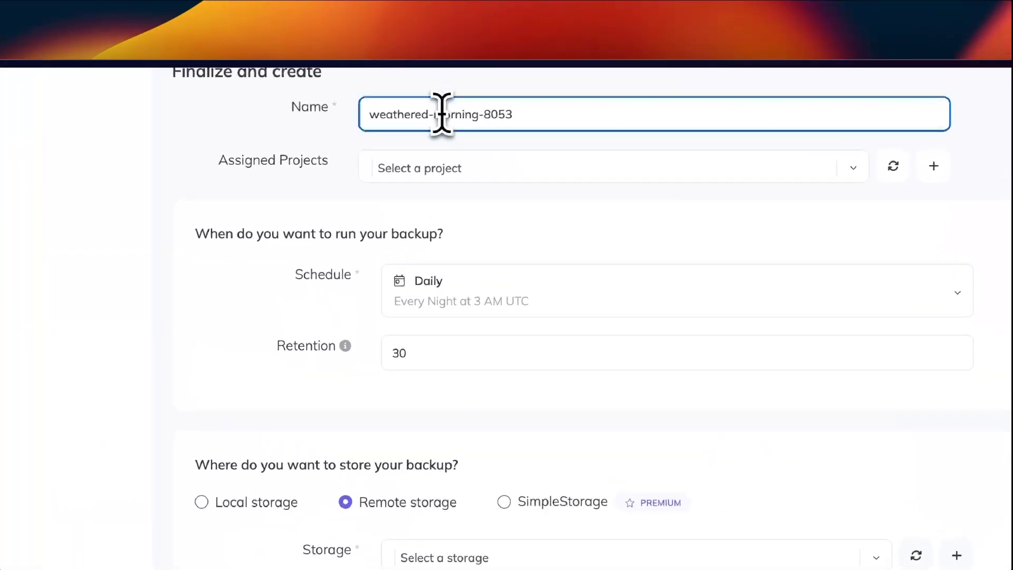
pyautogui.press('super+a')
pyautogui.write('production')
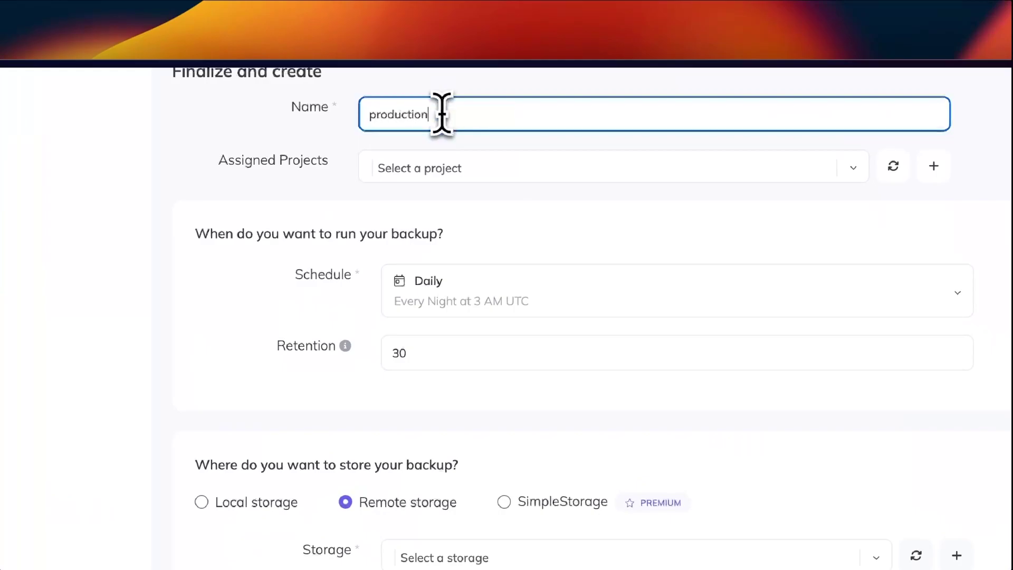
pyautogui.write(' database')
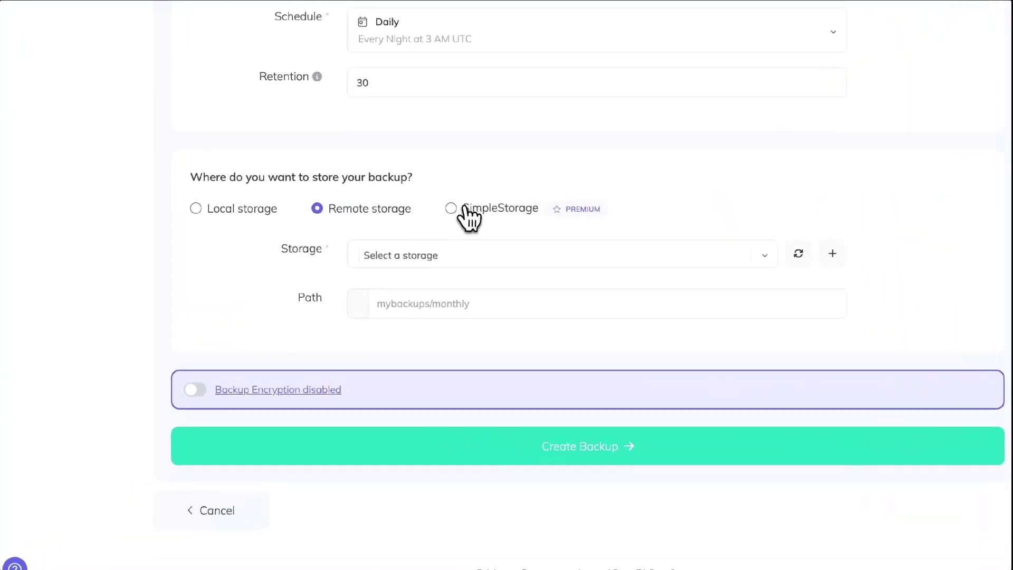
pyautogui.click(427, 280)
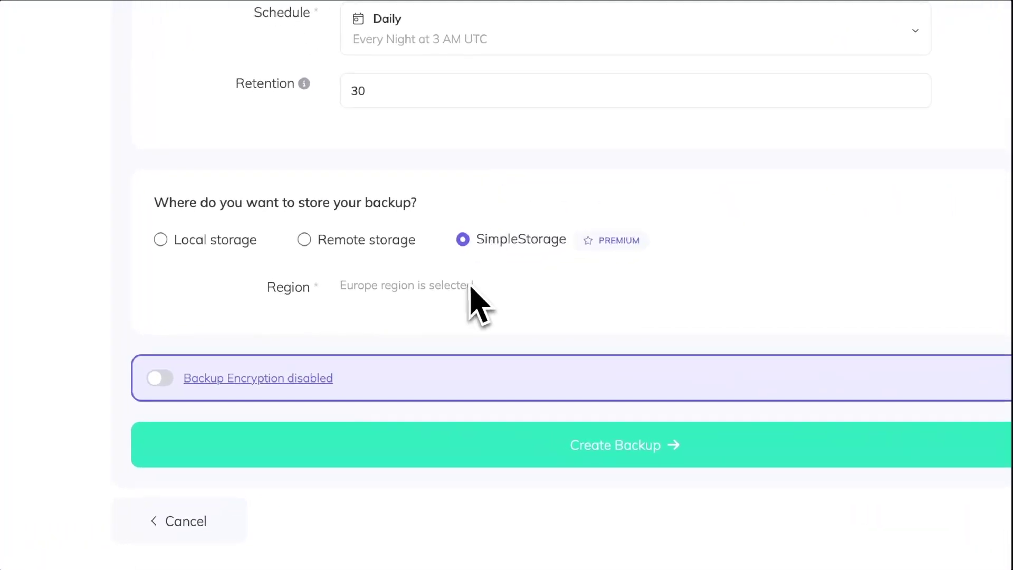
pyautogui.click(423, 424)
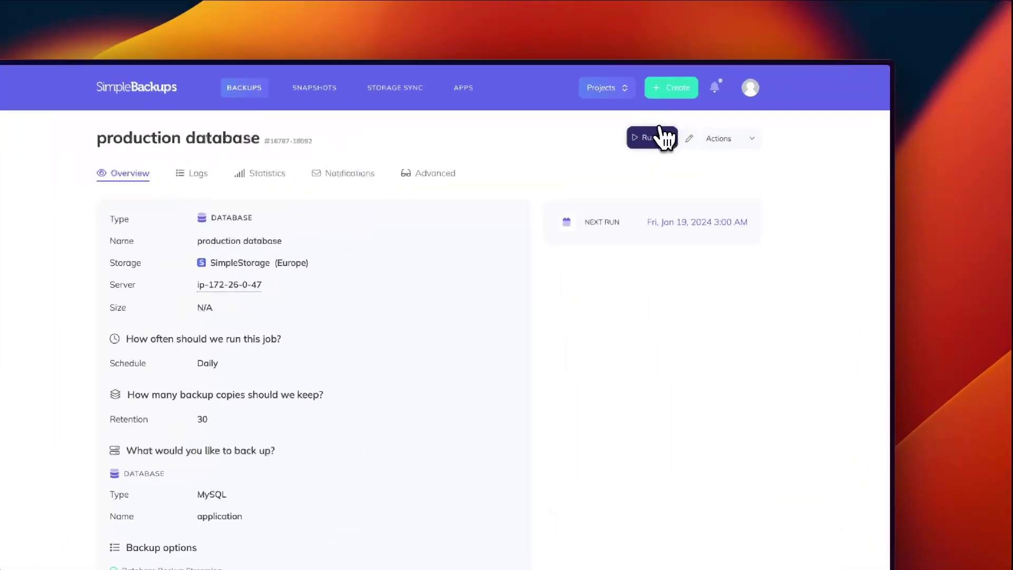
# Step: Run the production database backup now and view its successful run's details (10 KB sql.gz)
pyautogui.click(686, 120)
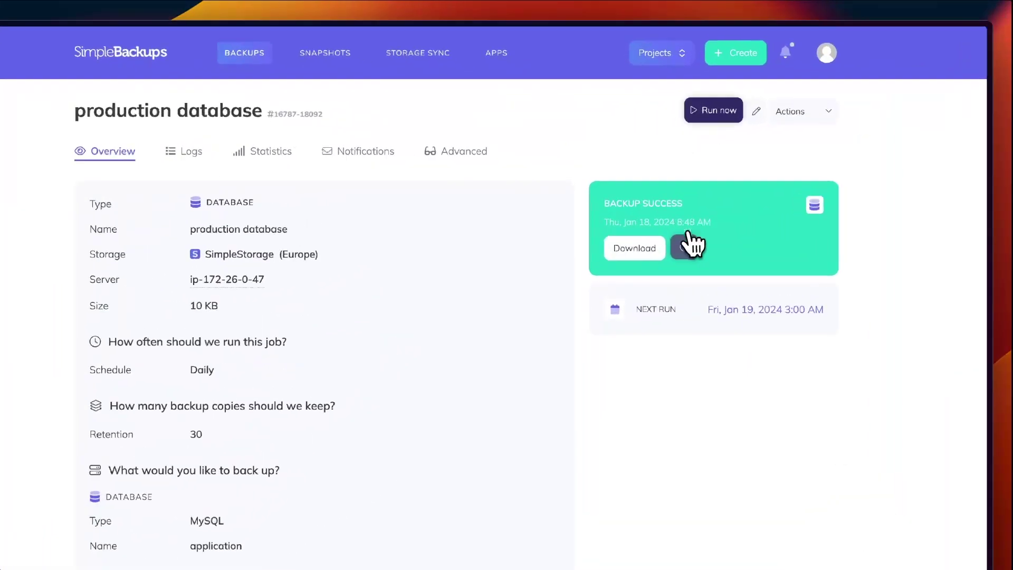
pyautogui.click(660, 212)
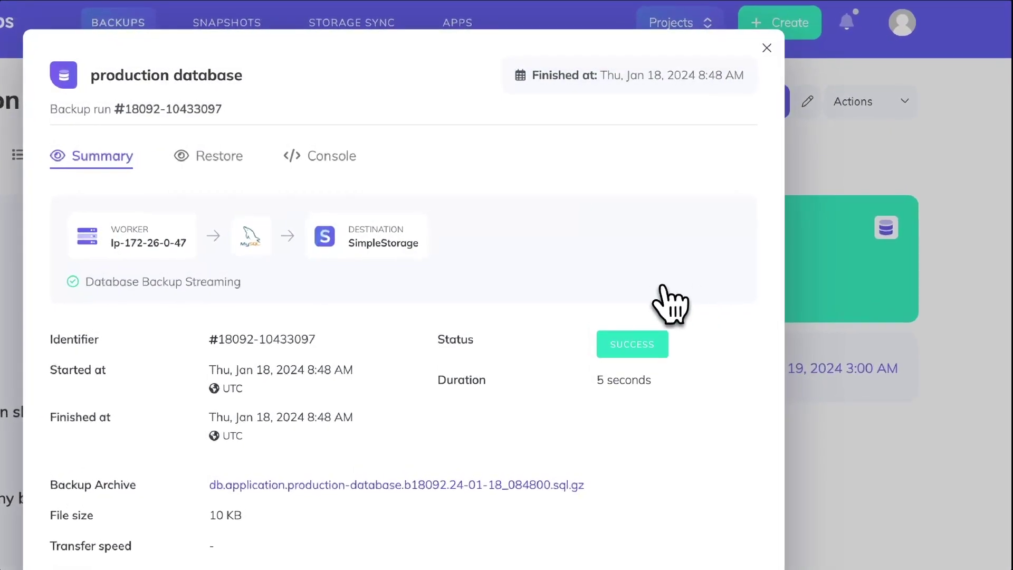
# Step: Compare the Automated restore and PlanetScale/Vitess restore methods for this run, then close the details
pyautogui.click(221, 161)
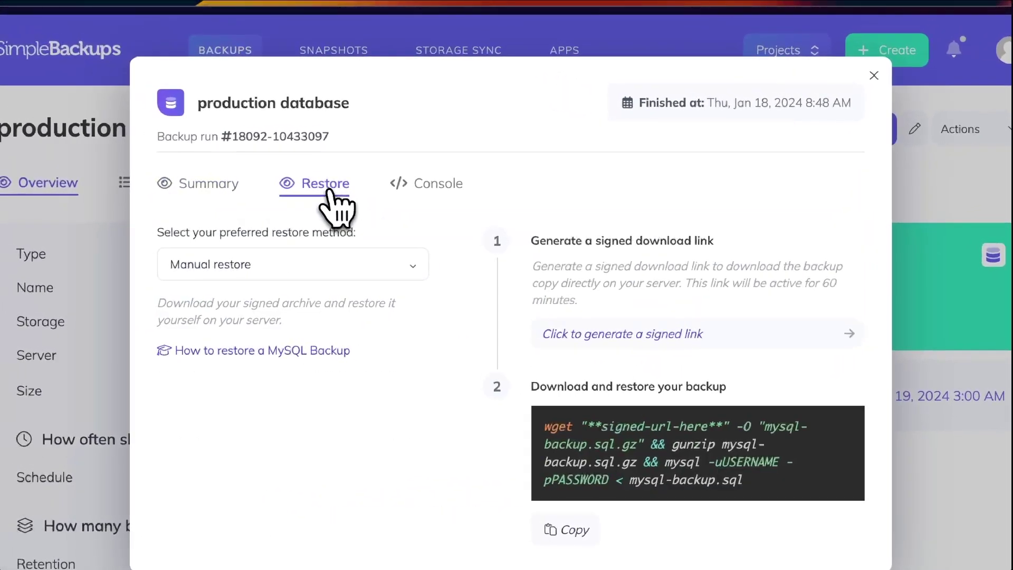
pyautogui.click(354, 259)
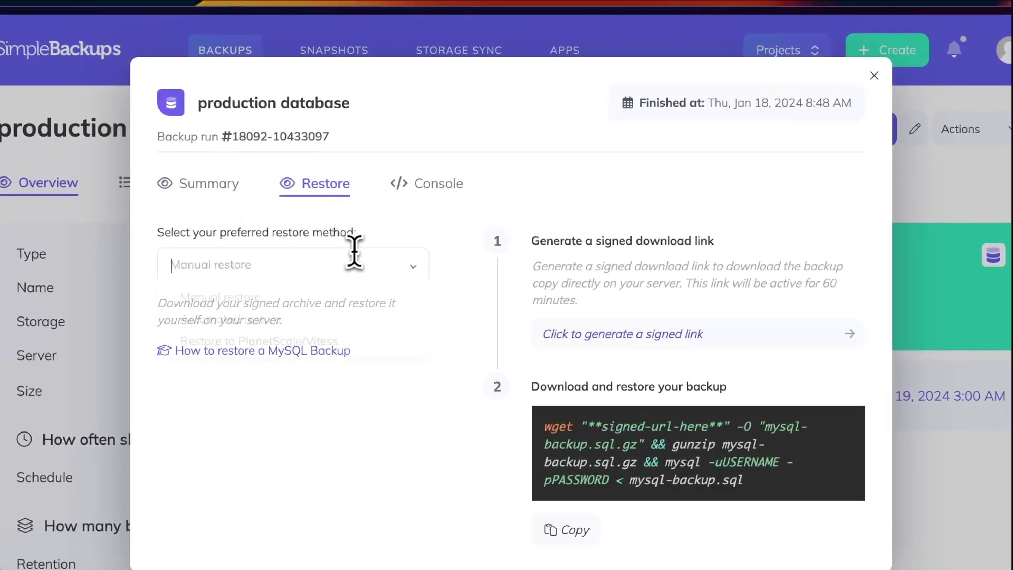
pyautogui.click(361, 317)
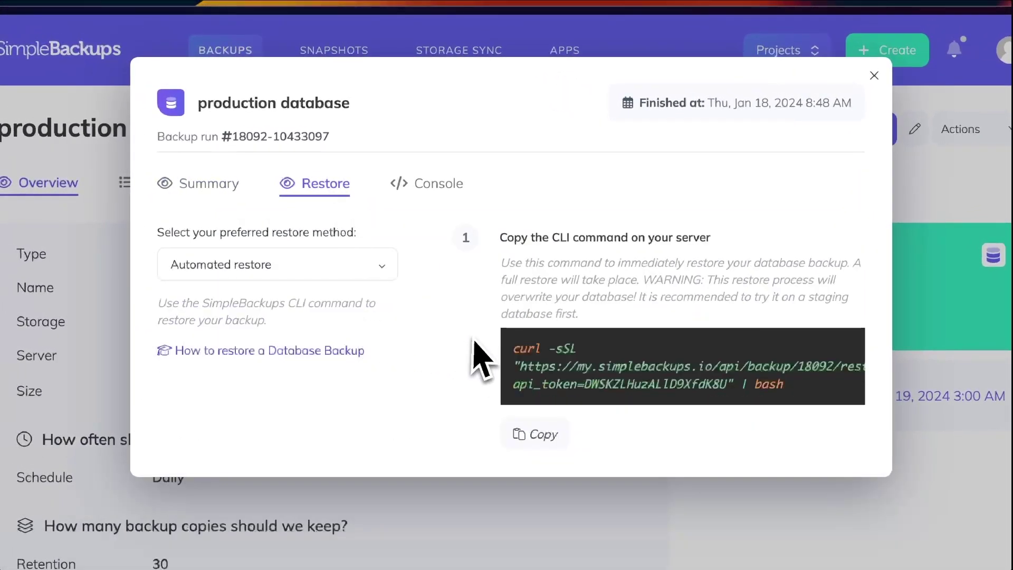
pyautogui.click(339, 269)
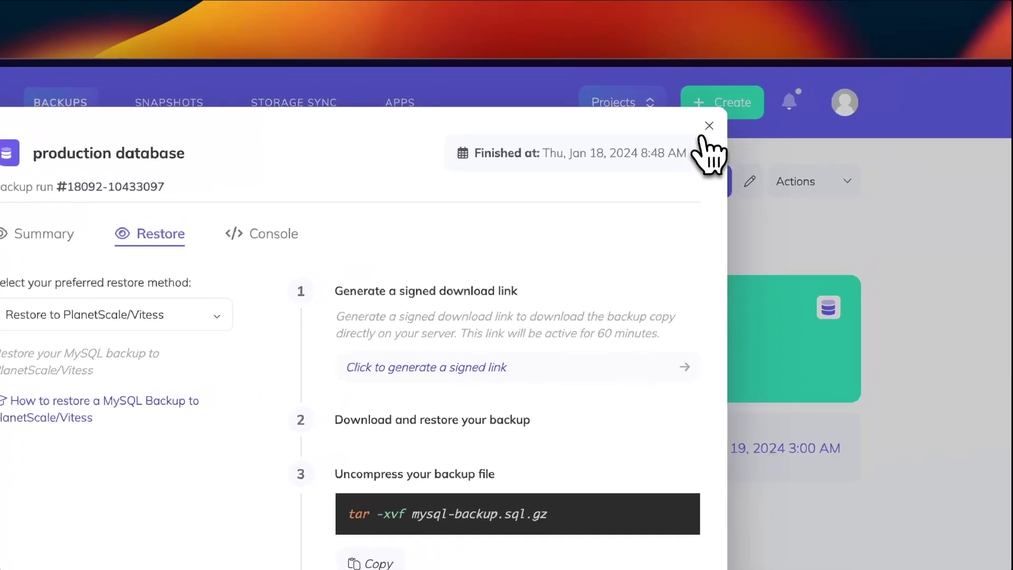
pyautogui.click(875, 74)
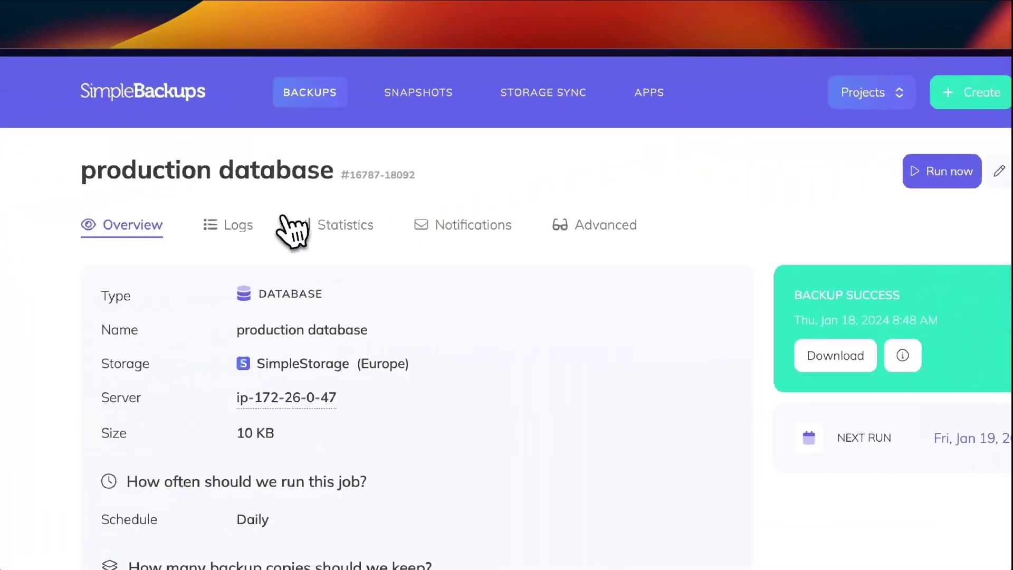
# Step: Review the production database run log, then view the dashboard with both backups listed
pyautogui.click(285, 224)
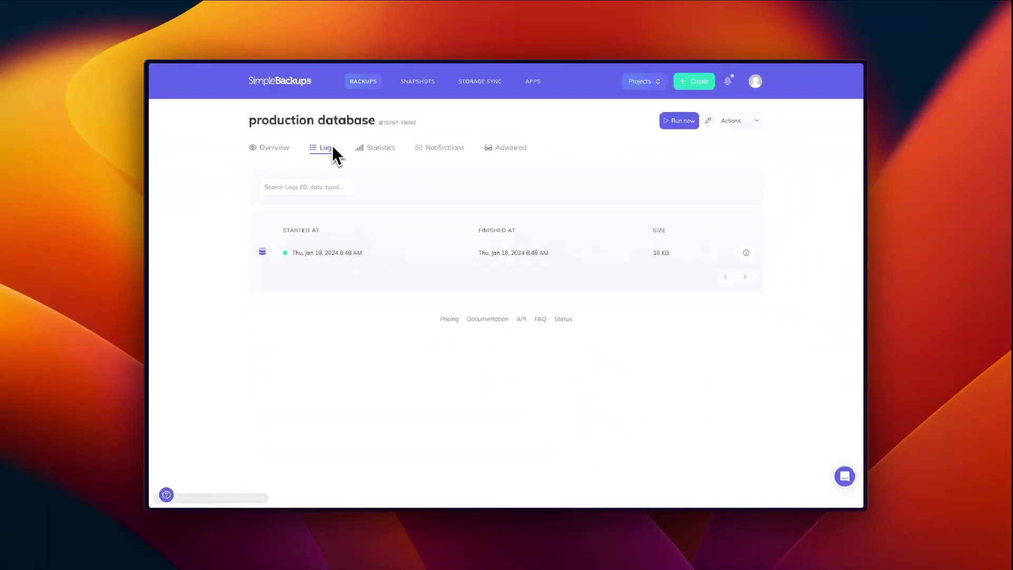
pyautogui.click(296, 80)
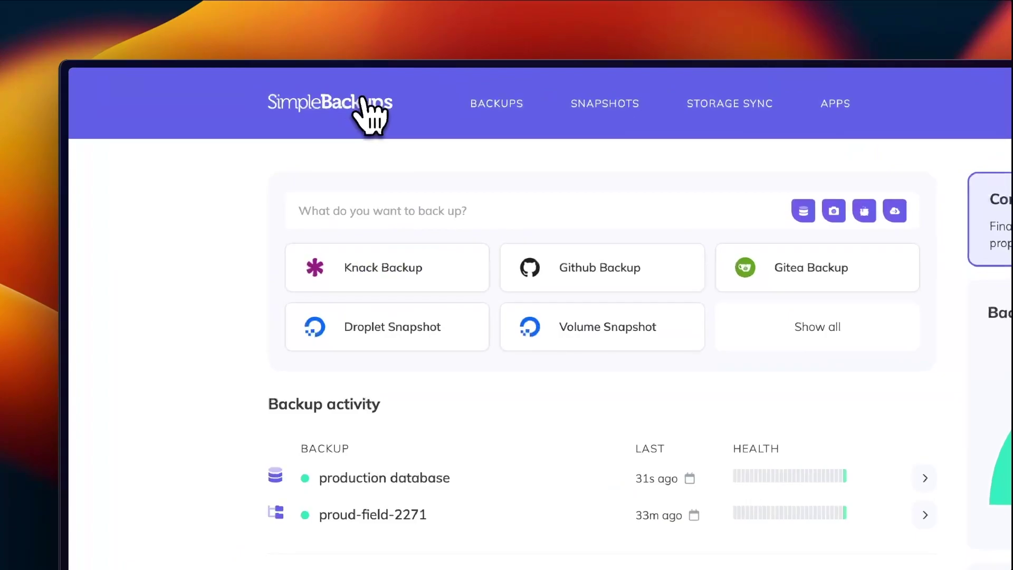